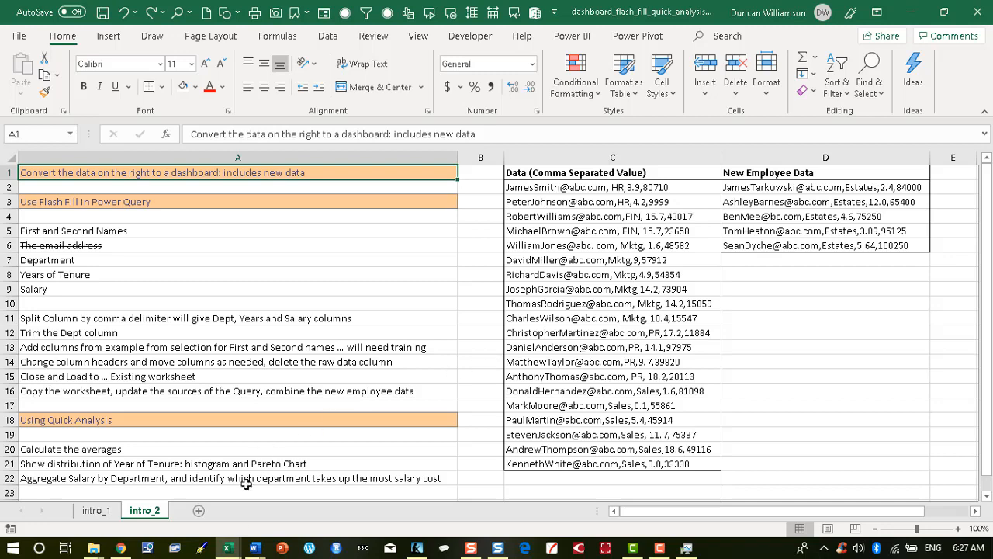
# Step: Add a new worksheet and link the existing and new employee data from intro_2 into column A, starting at cell A5
pyautogui.click(200, 512)
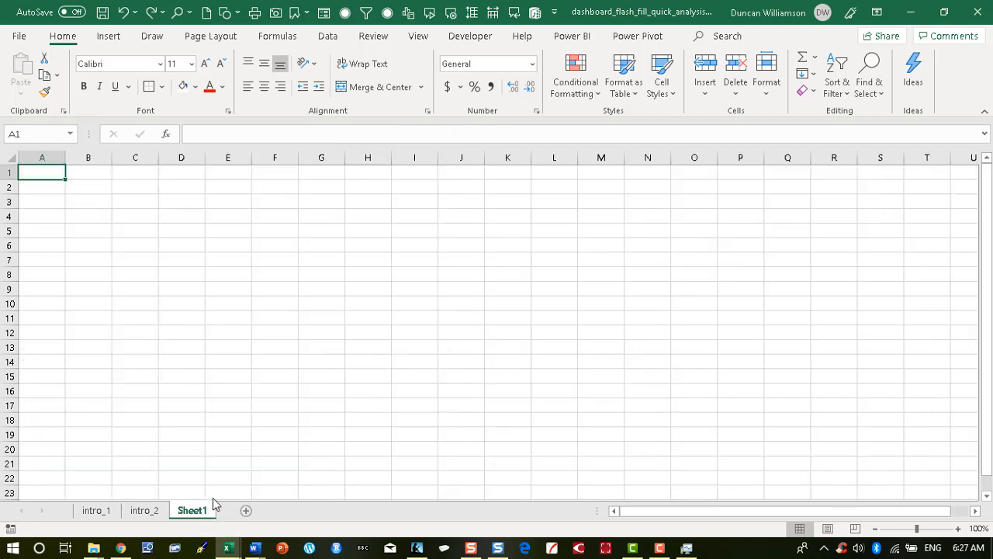
pyautogui.click(40, 229)
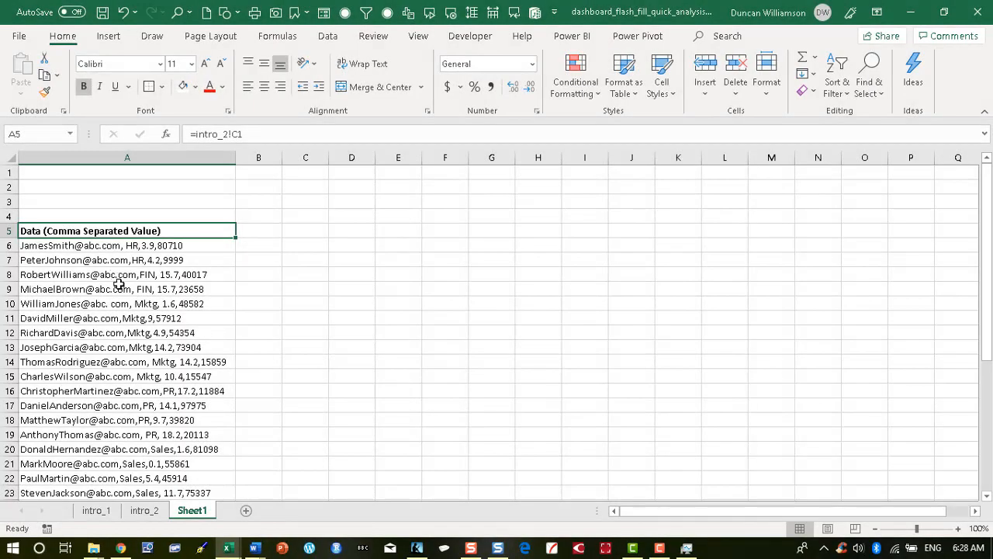
# Step: Convert A5:A25 into a table with headers, accepting conversion of the header formula to static text, and check the header and first rows
pyautogui.hotkey('ctrl', 't')
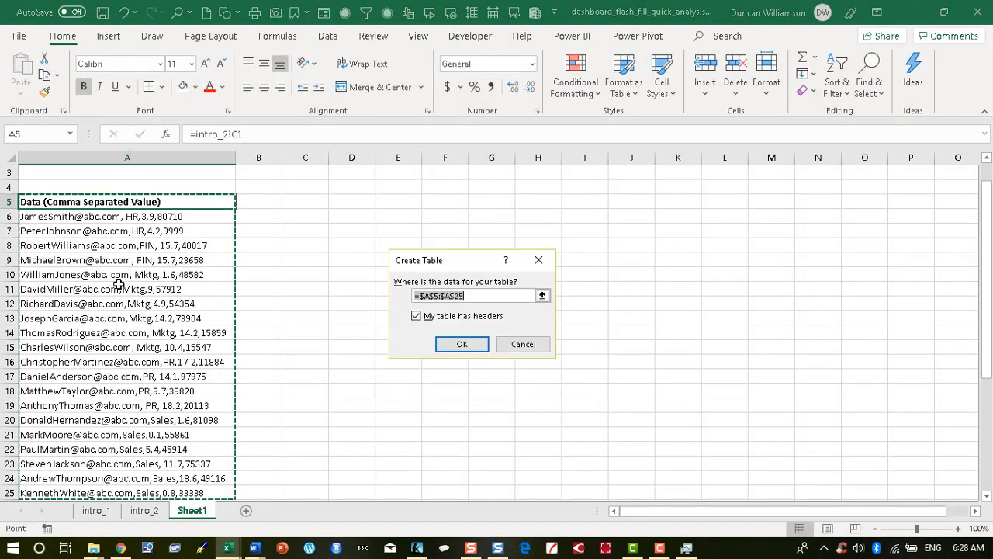
pyautogui.scroll(-2, 118, 284)
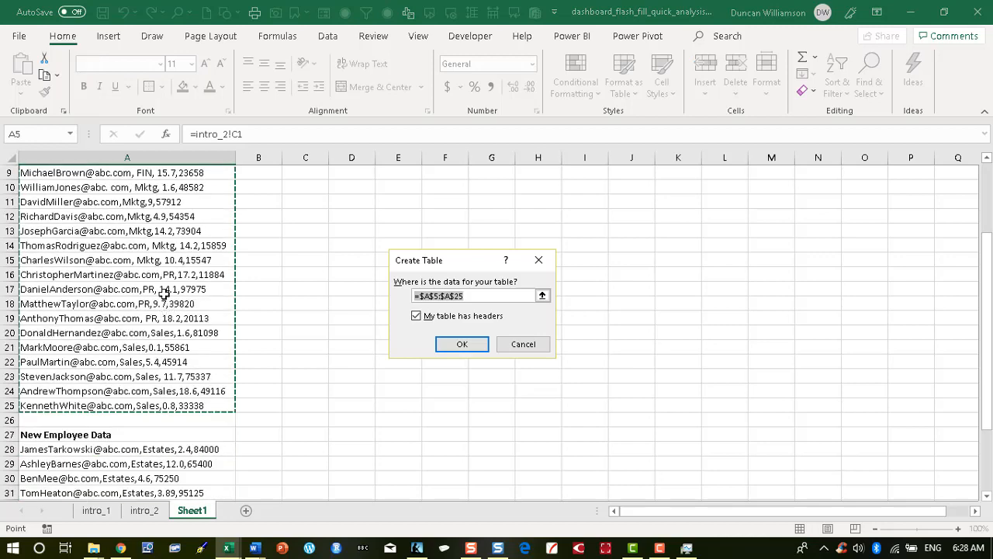
pyautogui.click(457, 348)
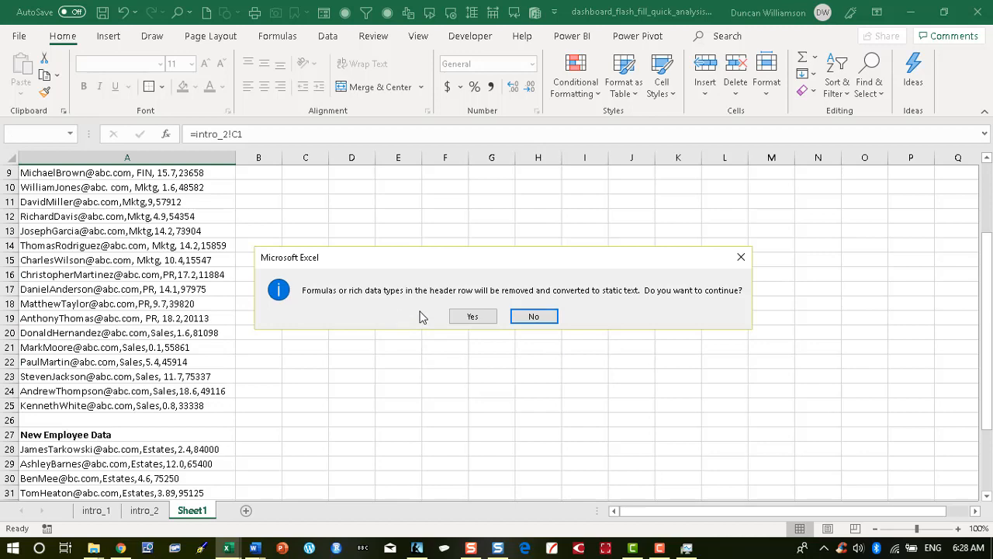
pyautogui.click(476, 320)
pyautogui.scroll(2, 292, 288)
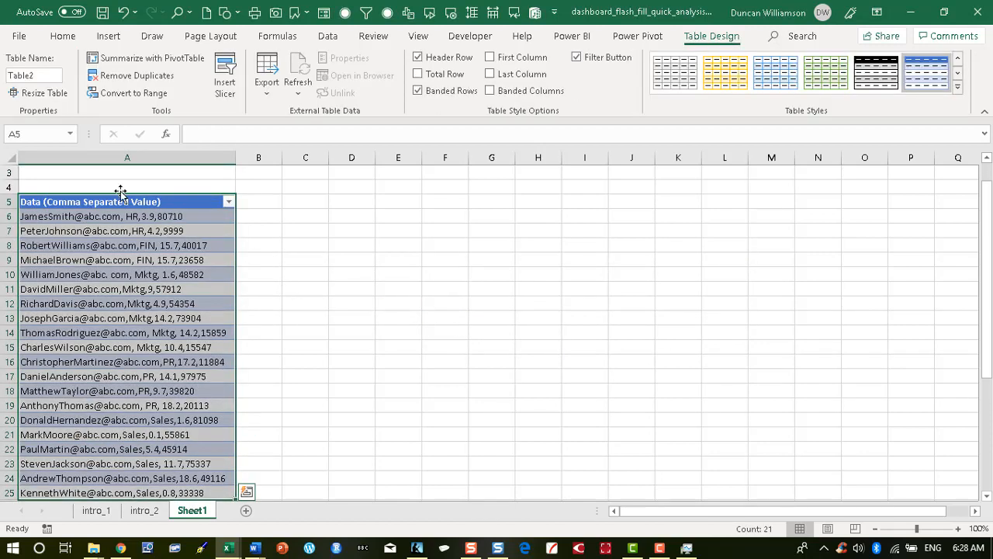
pyautogui.click(166, 204)
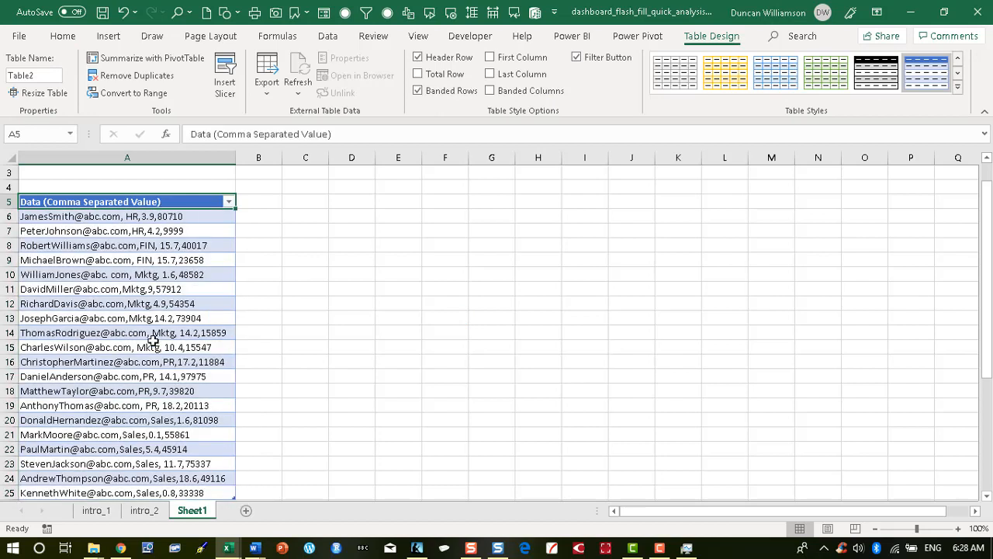
pyautogui.click(157, 215)
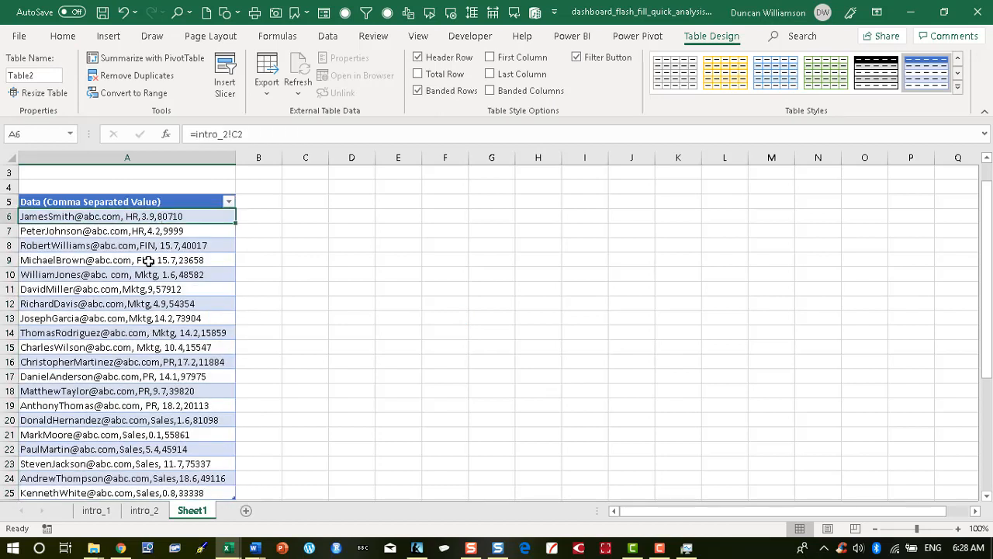
pyautogui.click(144, 230)
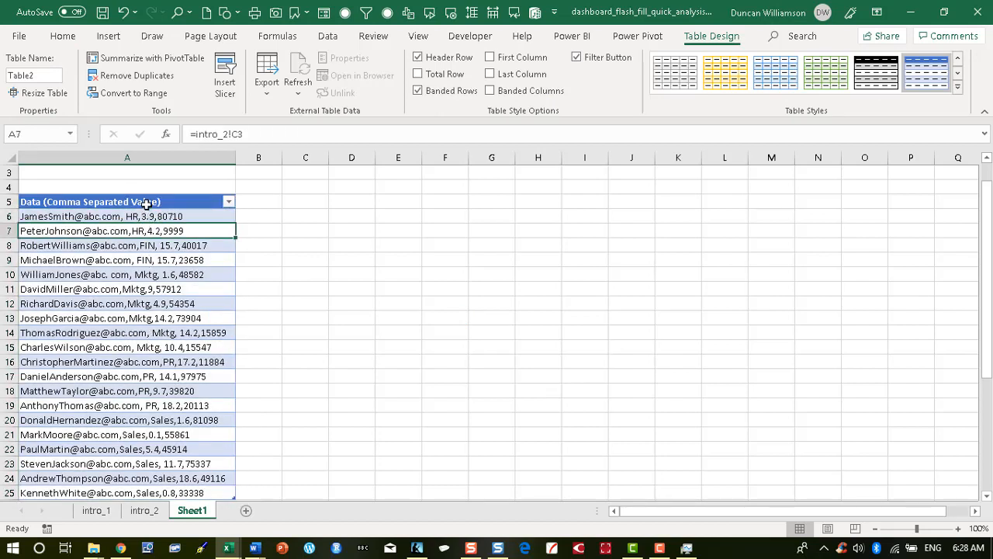
# Step: Load the table into the Power Query Editor and widen its data column to fit the entries
pyautogui.click(146, 204)
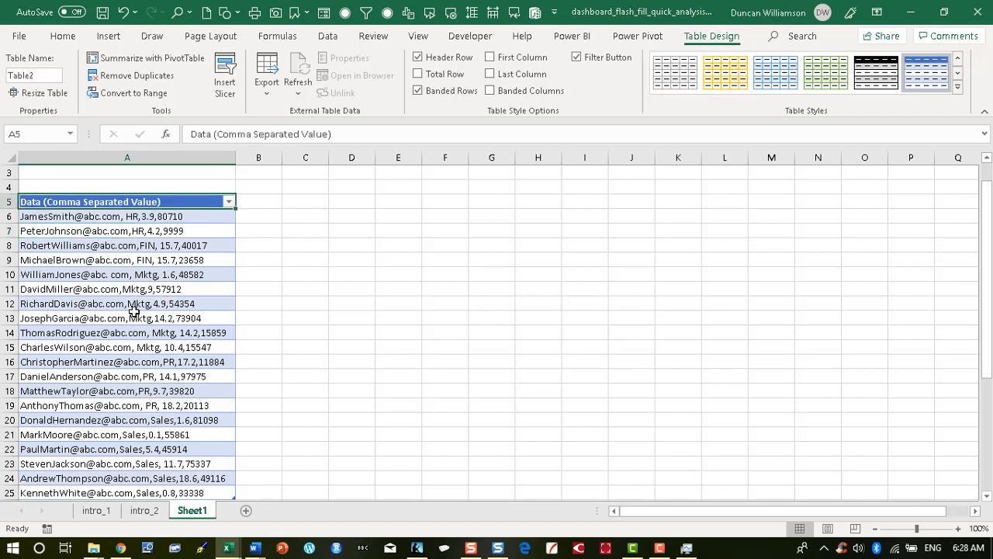
pyautogui.click(328, 39)
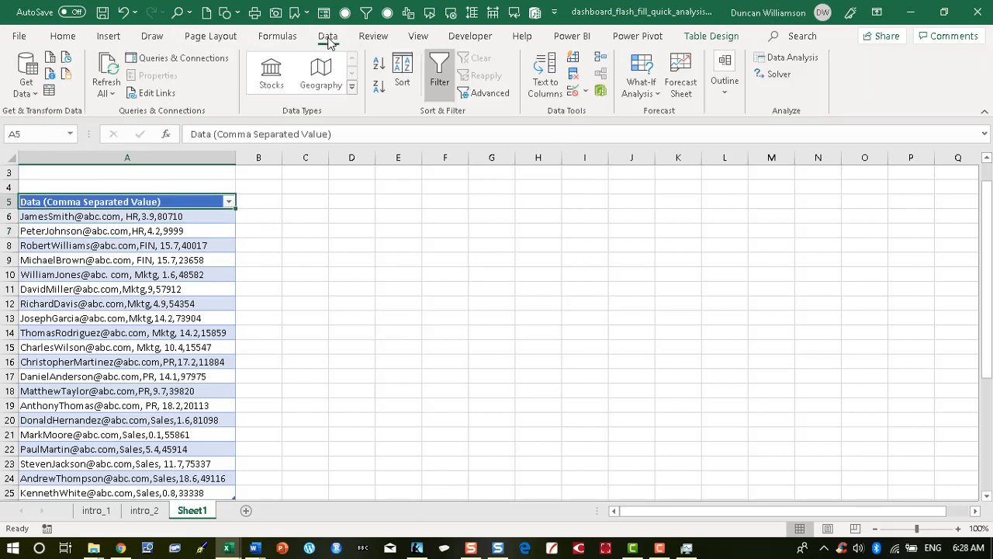
pyautogui.click(48, 93)
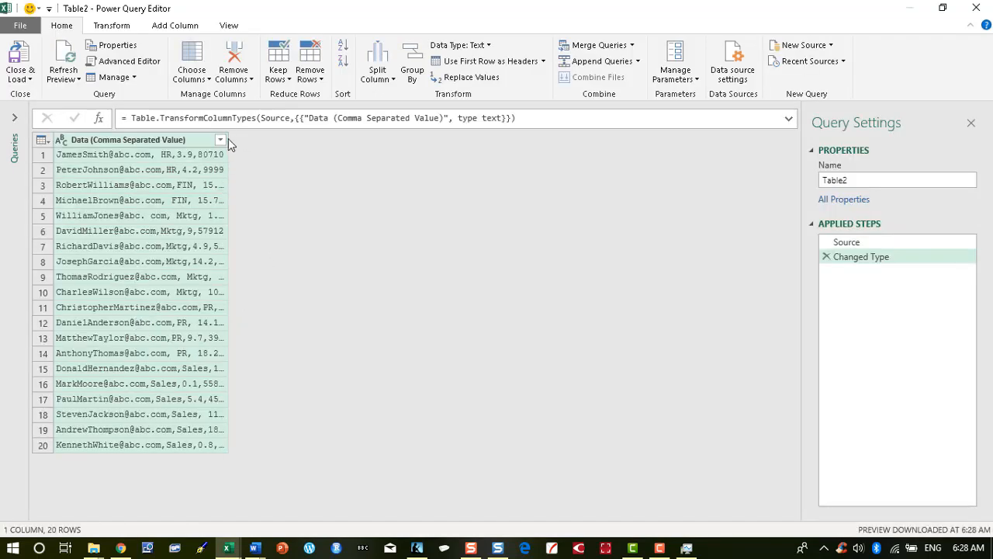
pyautogui.moveTo(228, 139); pyautogui.dragTo(263, 140)
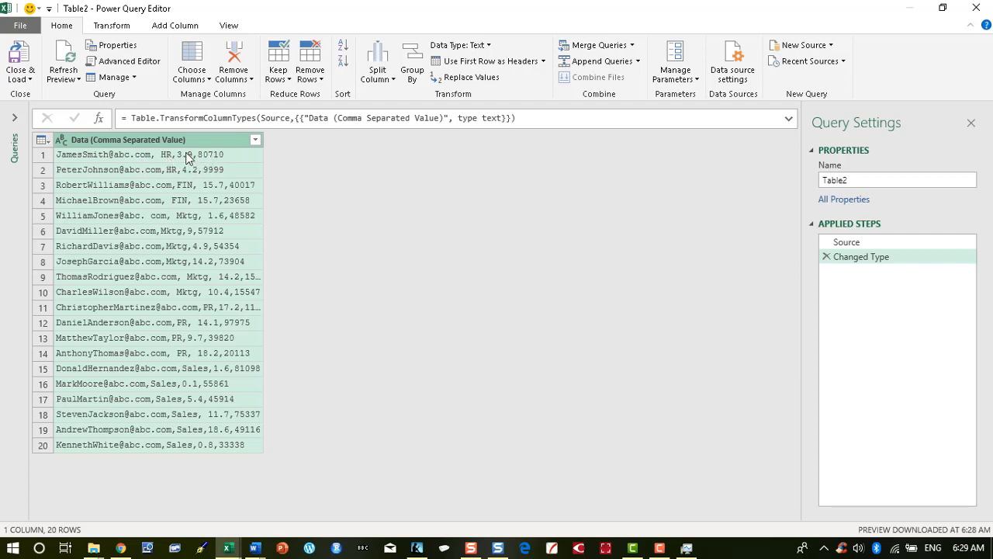
# Step: Split the data column by comma delimiter at each occurrence of the delimiter
pyautogui.click(393, 78)
pyautogui.click(394, 94)
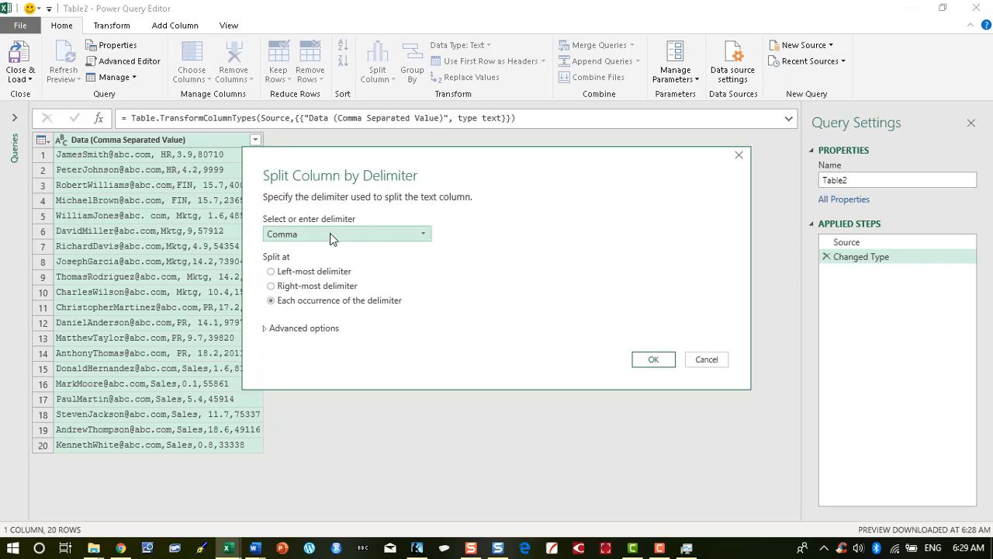
pyautogui.moveTo(338, 156); pyautogui.dragTo(381, 142)
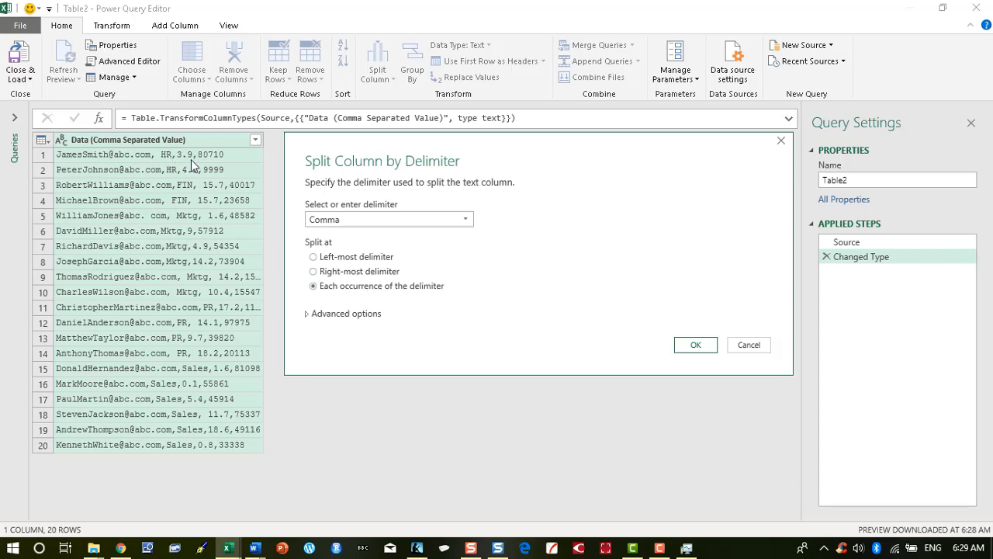
pyautogui.click(694, 346)
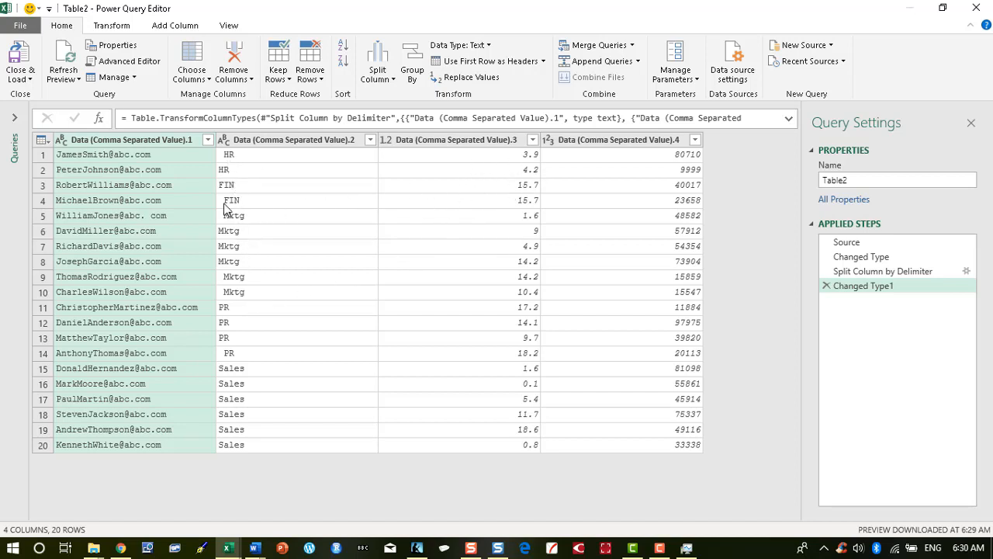
# Step: Trim the text in the department column, Data (Comma Separated Value).2
pyautogui.click(295, 139)
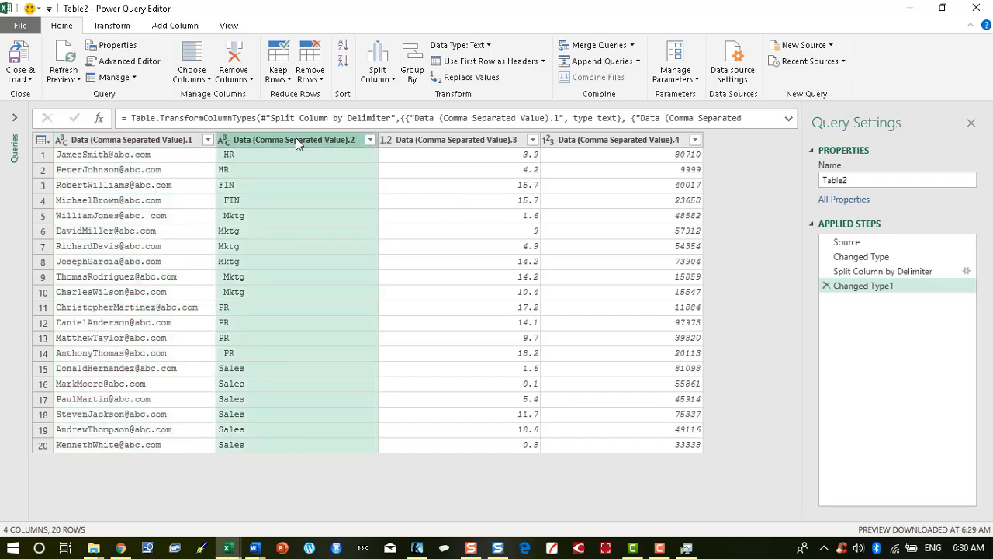
pyautogui.rightClick(296, 137)
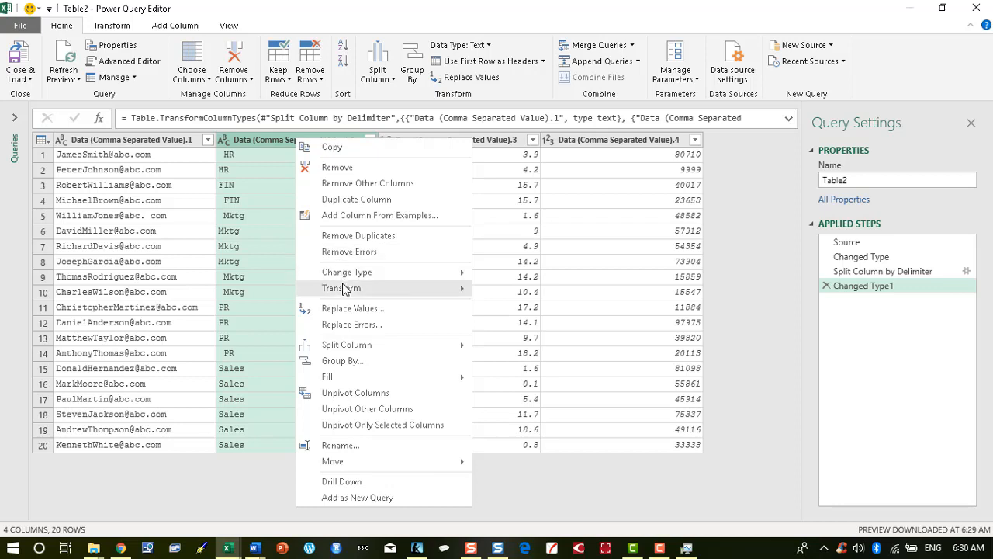
pyautogui.moveTo(345, 289)
pyautogui.click(522, 339)
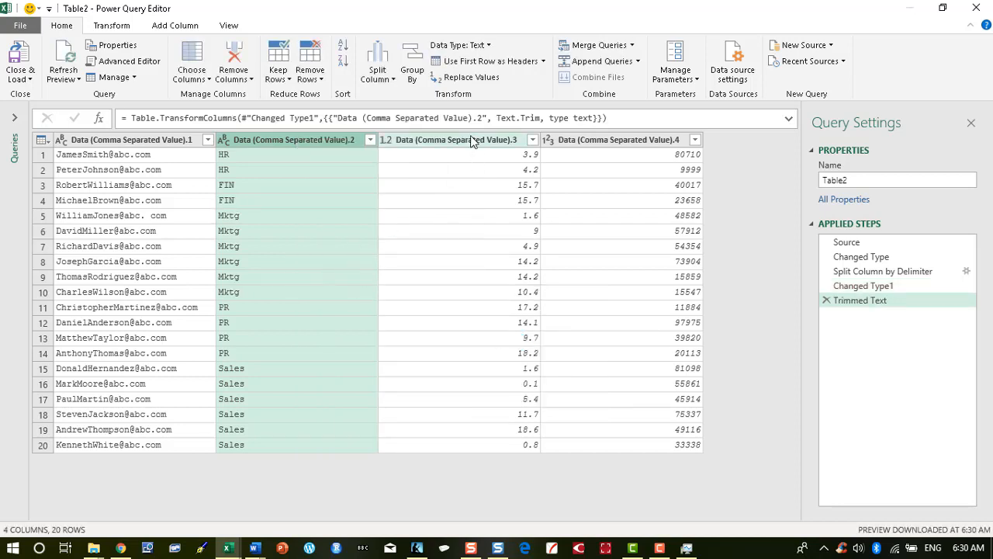
# Step: Add a first-name column from examples based on the e-mail address column, giving the first names of rows 1 to 3 as samples
pyautogui.click(162, 142)
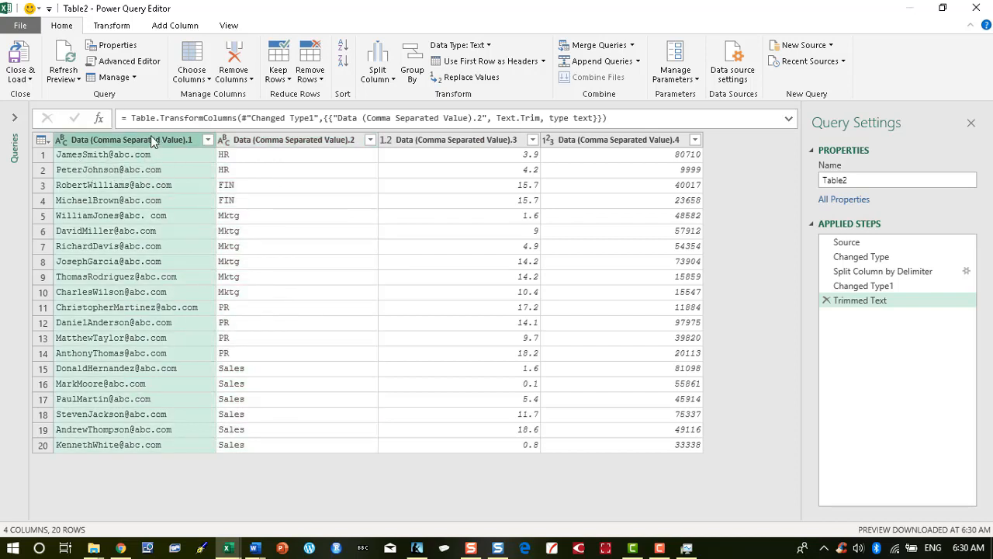
pyautogui.click(166, 25)
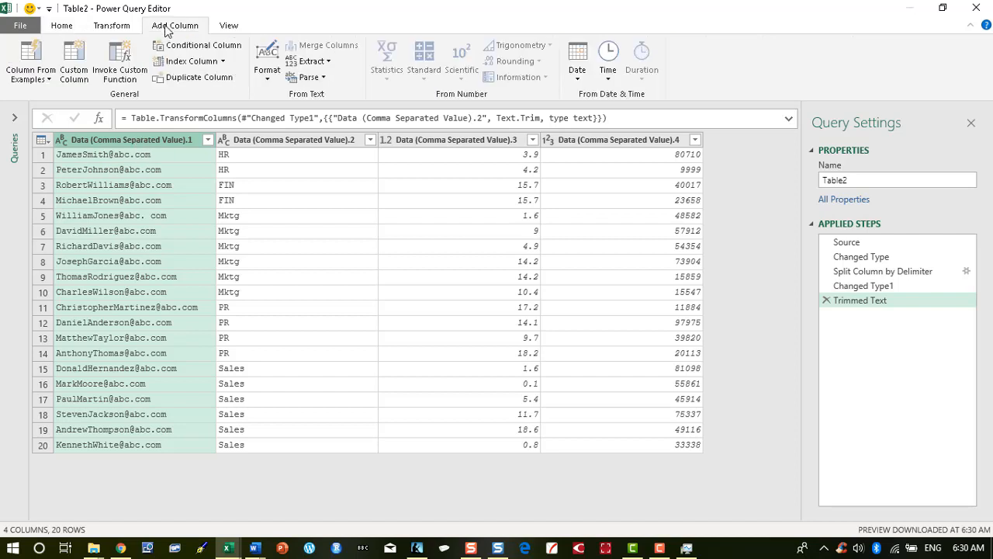
pyautogui.click(48, 80)
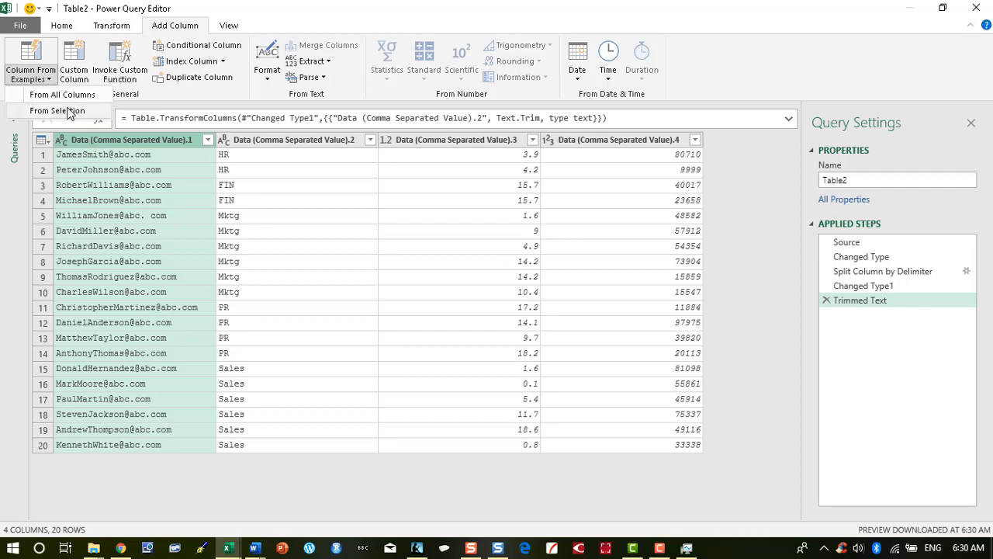
pyautogui.click(57, 111)
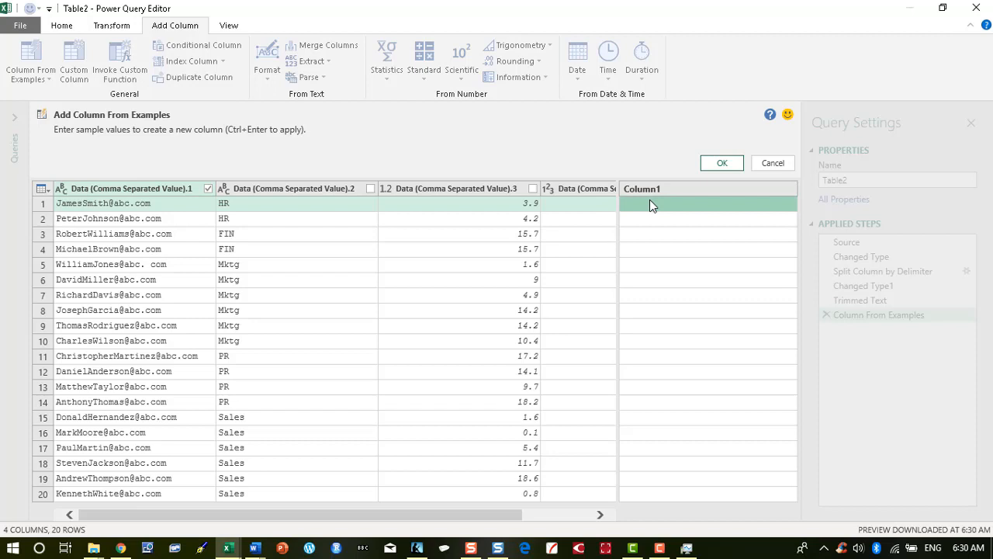
pyautogui.click(650, 204)
pyautogui.write('James')
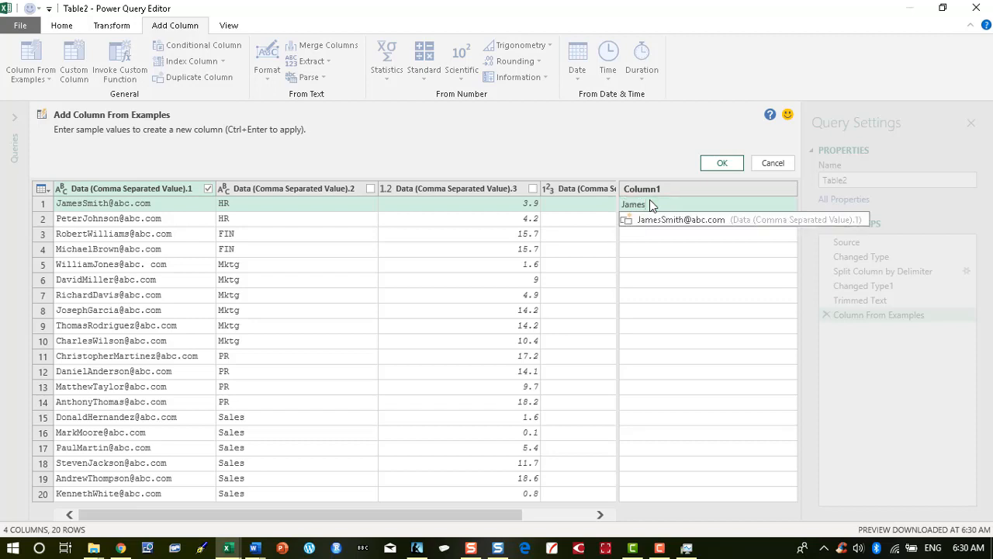
pyautogui.press('Return')
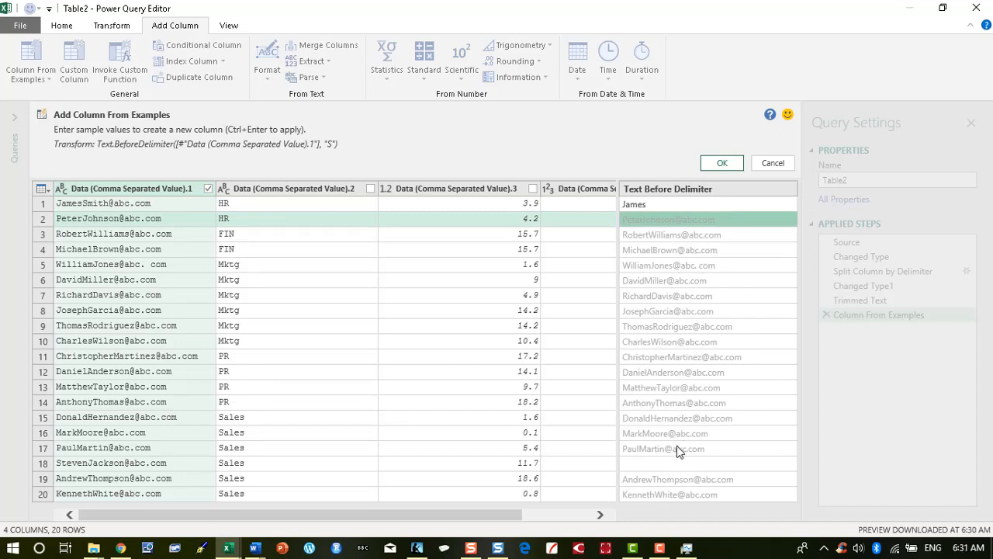
pyautogui.write('P')
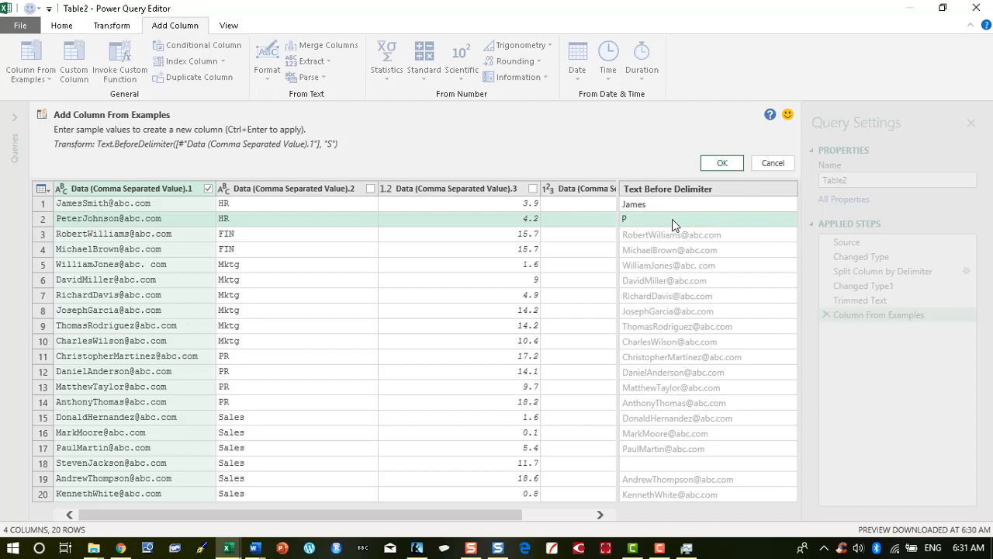
pyautogui.write('eter')
pyautogui.press('Return')
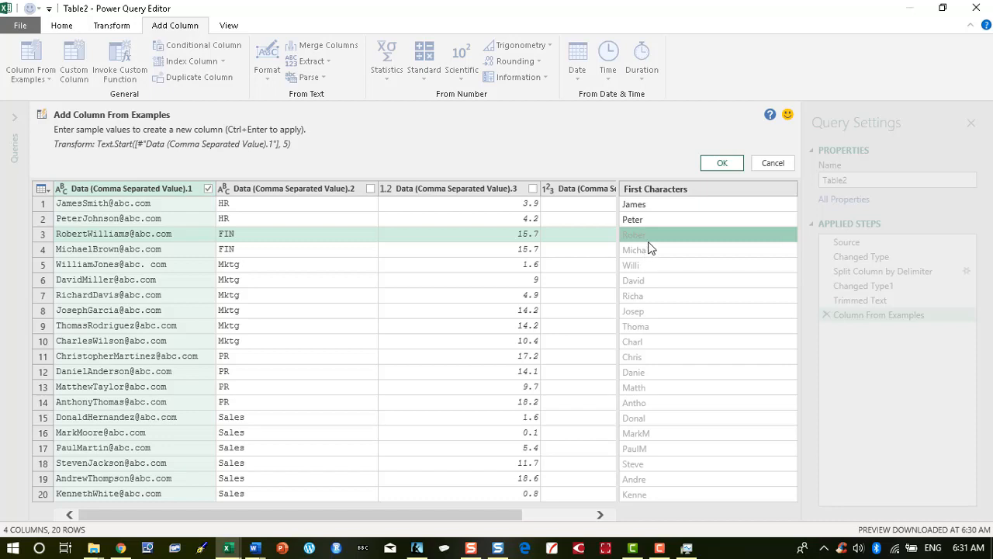
pyautogui.write('Robert')
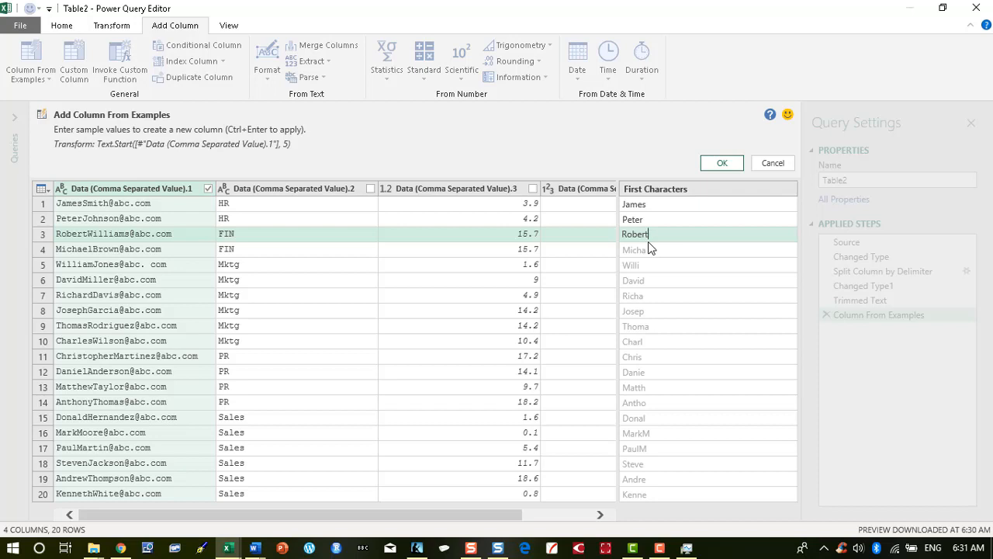
pyautogui.press('Return')
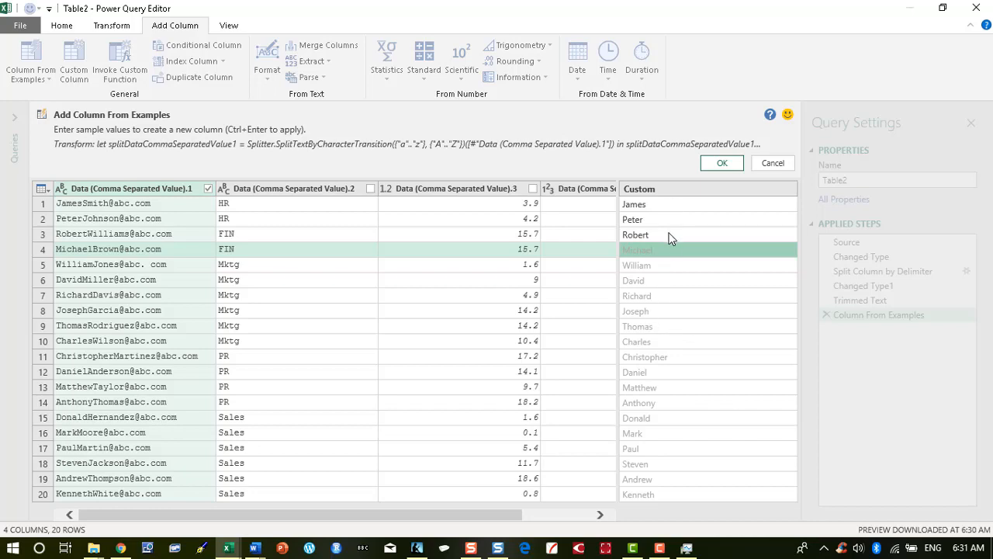
pyautogui.hotkey('ctrl', 'Return')
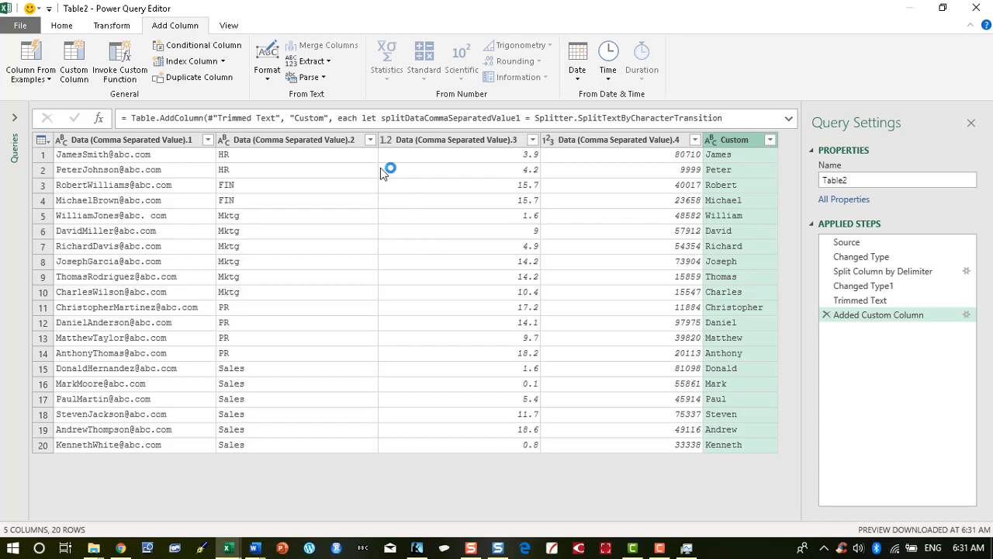
# Step: Add a second-name column from examples based on the e-mail address column, giving the second names of rows 1 to 5 as samples
pyautogui.click(142, 140)
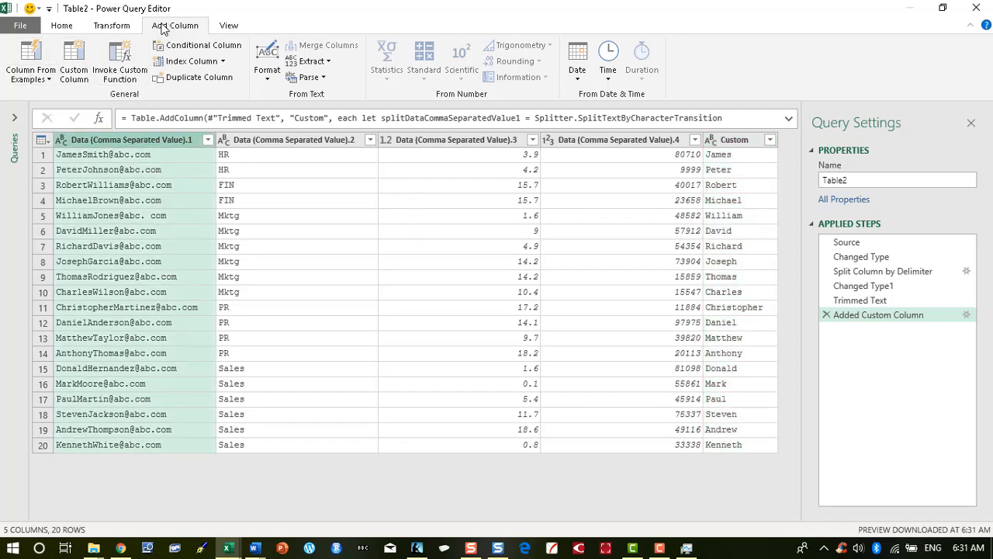
pyautogui.click(48, 80)
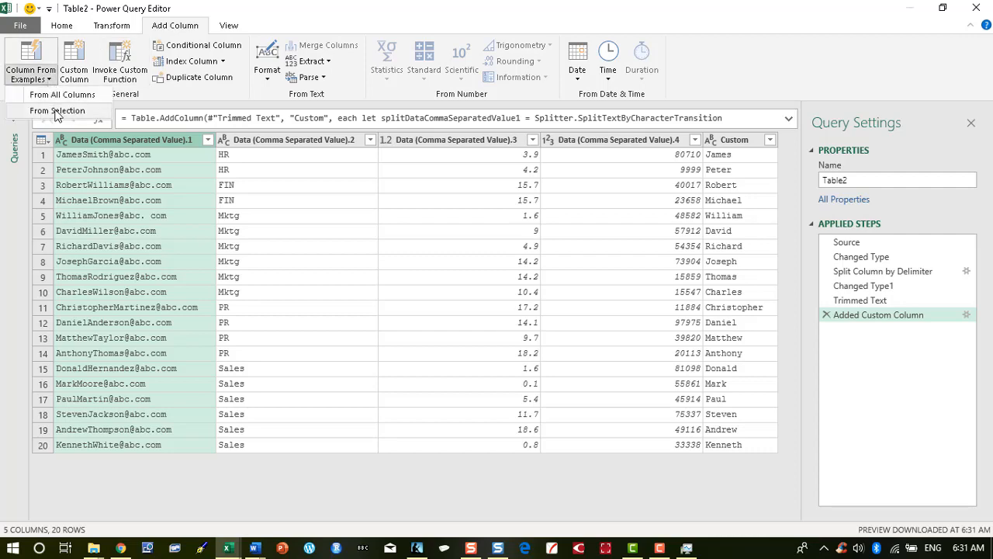
pyautogui.click(56, 111)
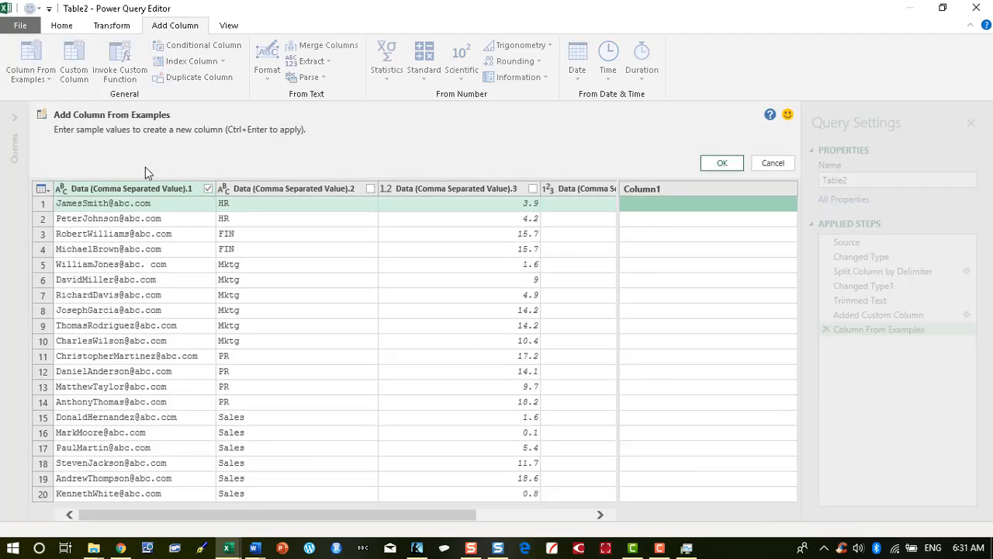
pyautogui.click(629, 205)
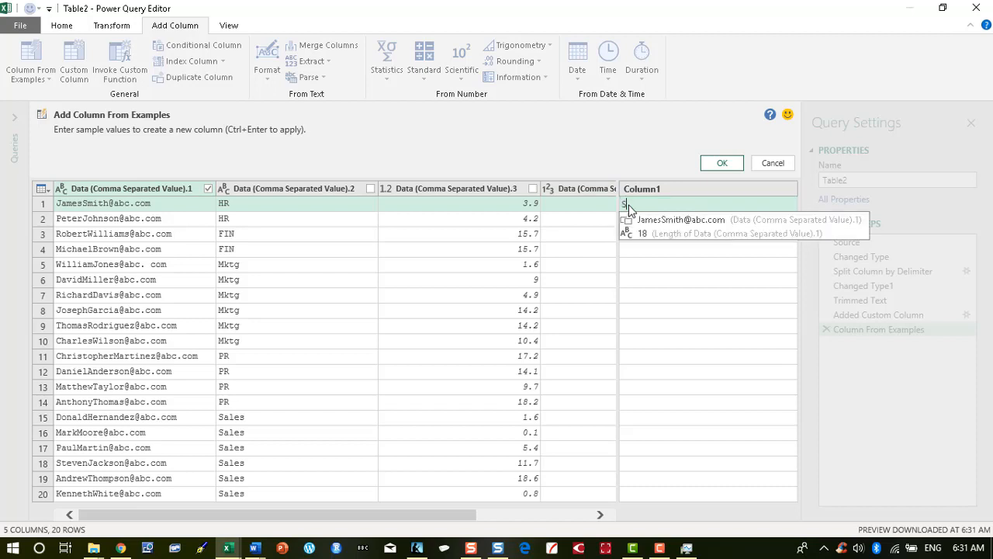
pyautogui.write('Smi')
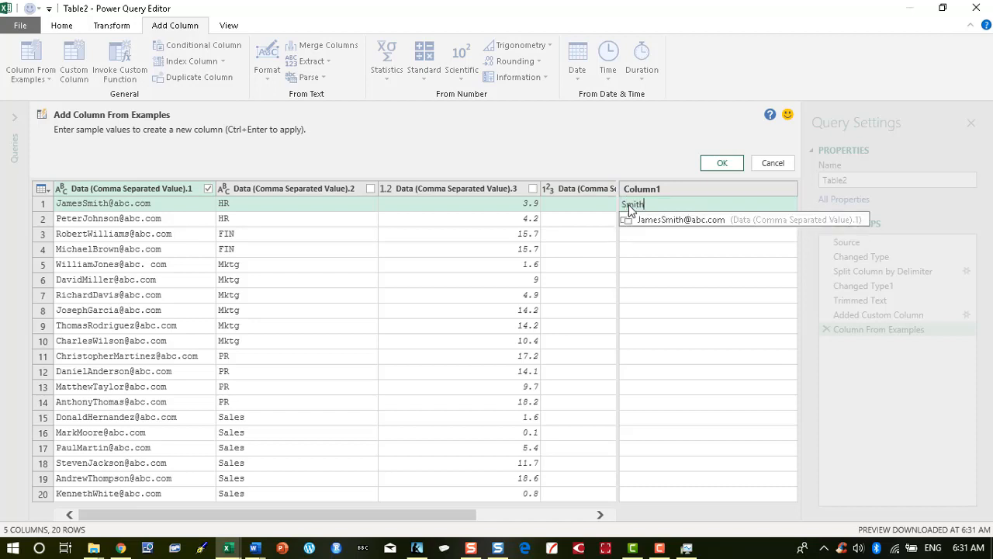
pyautogui.write('th')
pyautogui.press('Return')
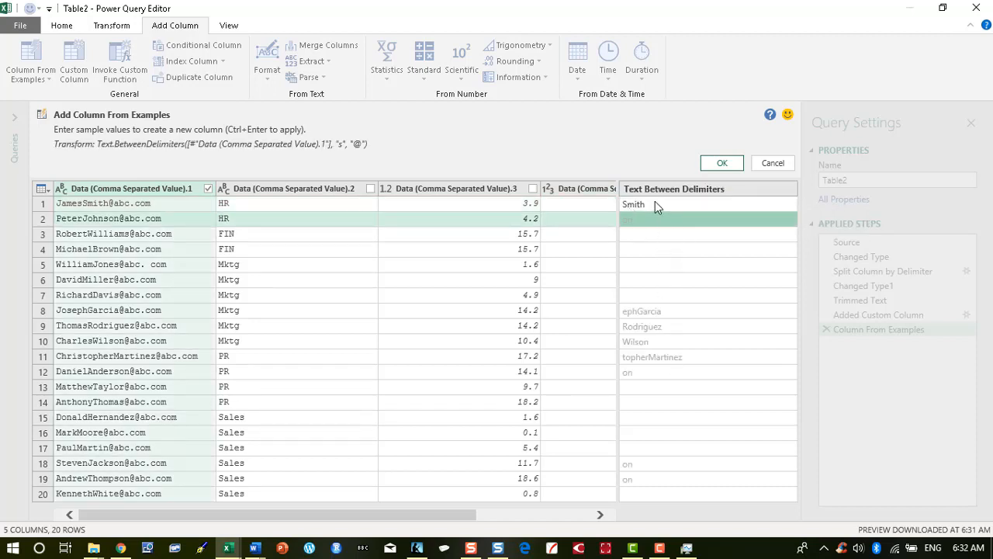
pyautogui.write('Johnson')
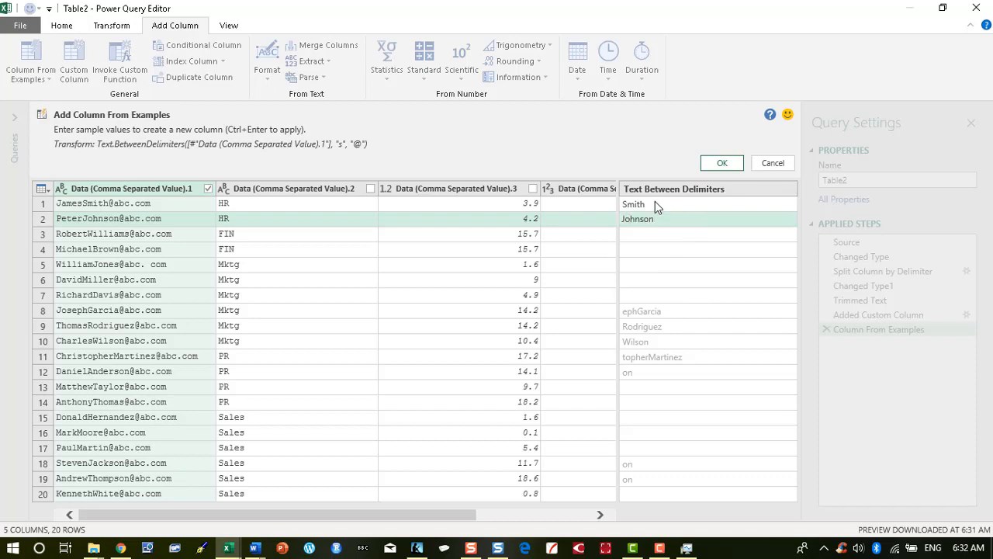
pyautogui.press('Return')
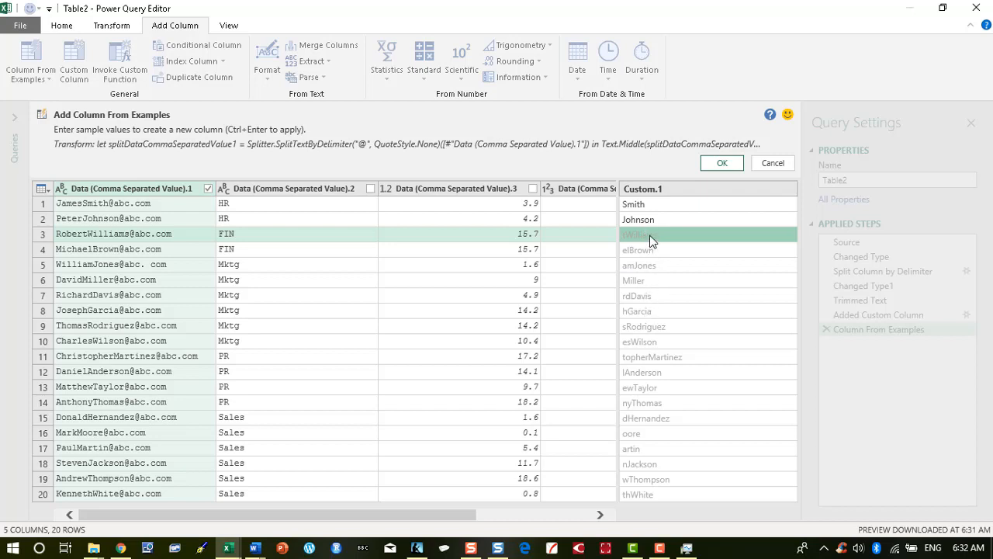
pyautogui.write('Williams')
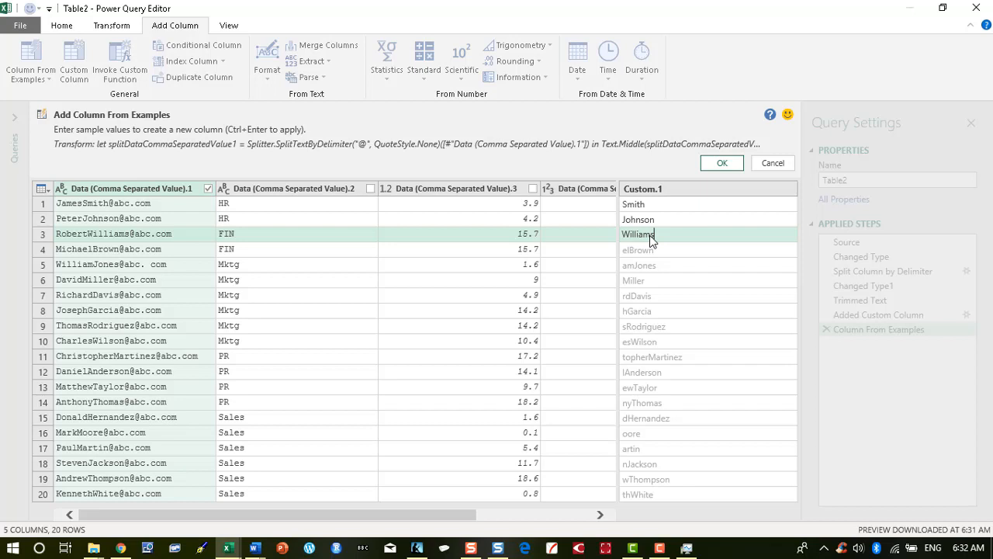
pyautogui.press('Return')
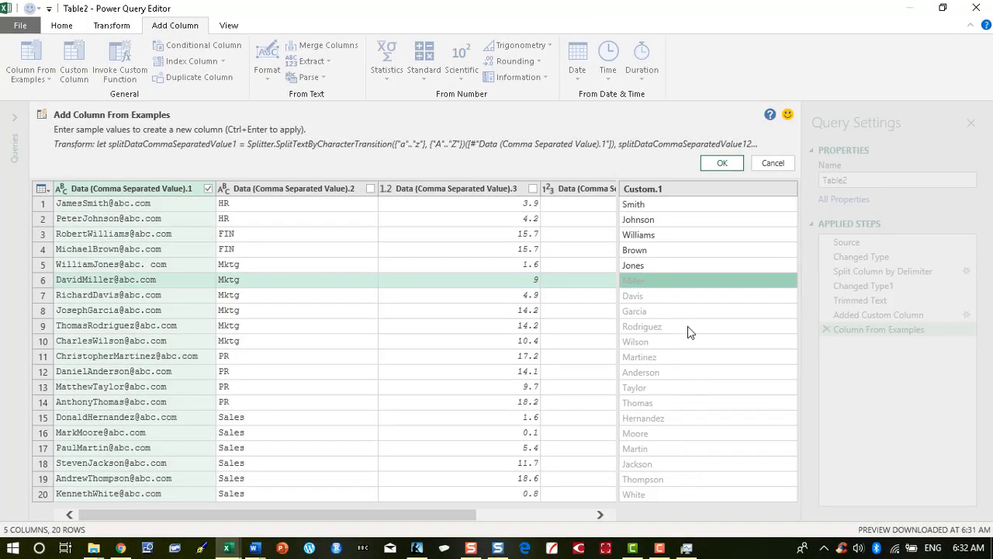
pyautogui.click(719, 164)
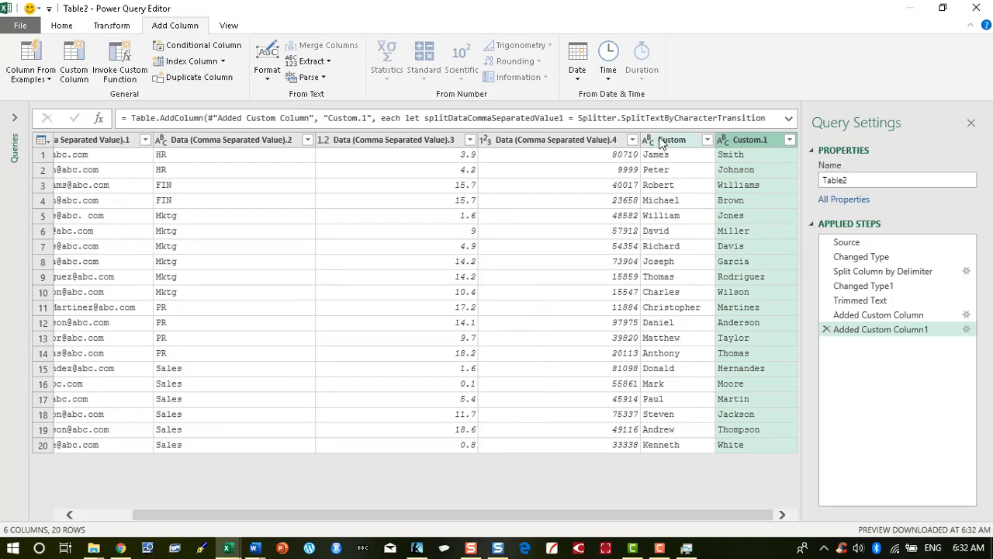
# Step: Rename the second, third and fourth data columns Dept, Years and Salary, and the two custom columns First Name and Second Name
pyautogui.doubleClick(229, 142)
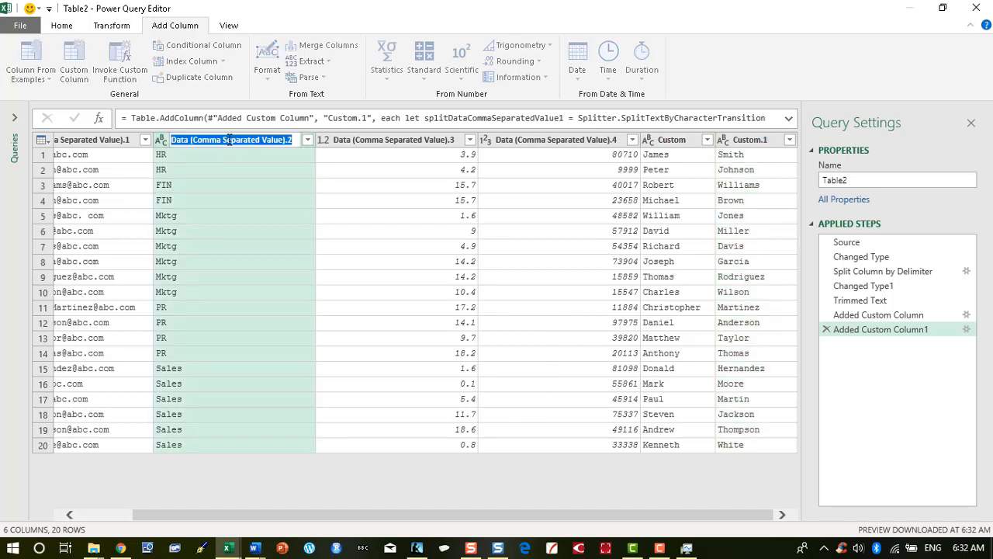
pyautogui.write('Dept')
pyautogui.click(329, 141)
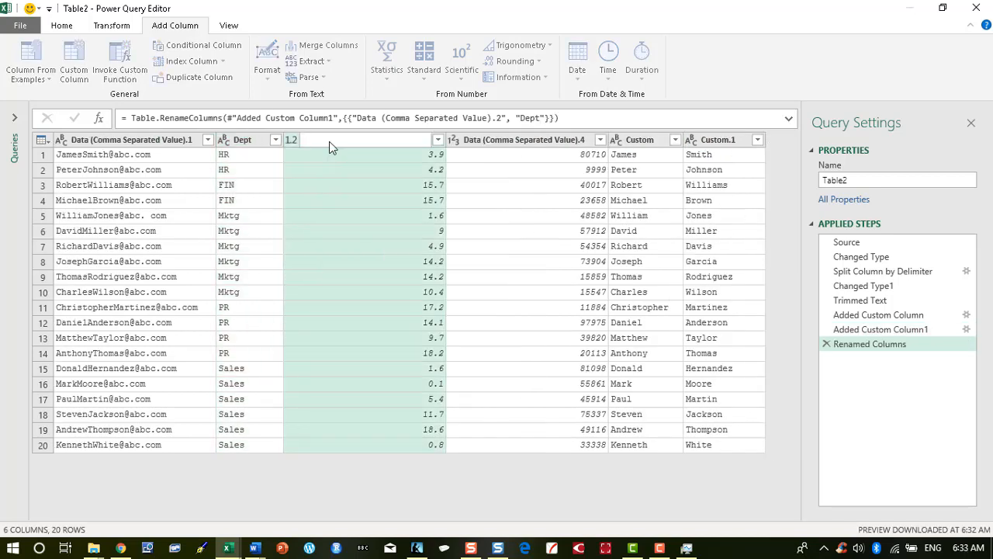
pyautogui.write('Years')
pyautogui.press('Return')
pyautogui.doubleClick(390, 137)
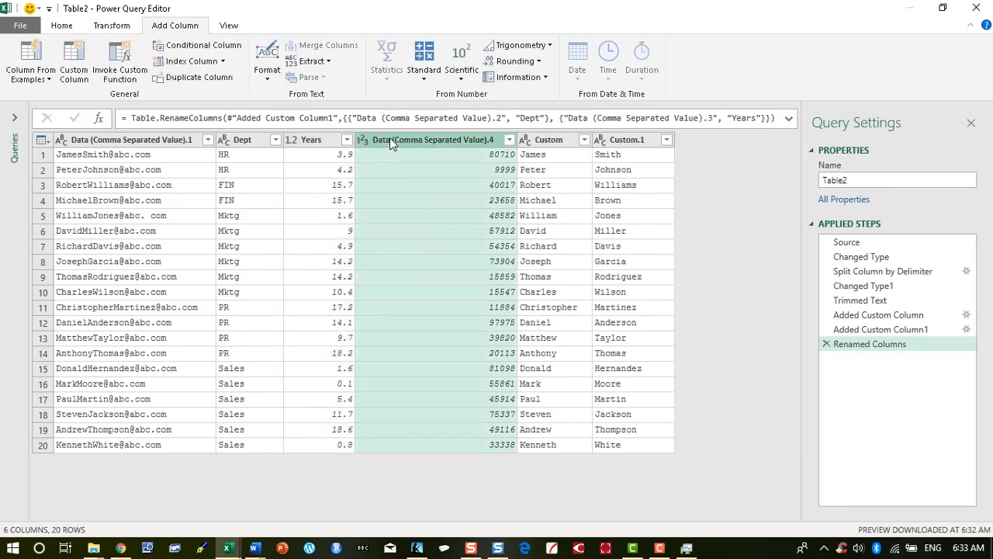
pyautogui.write('Salary')
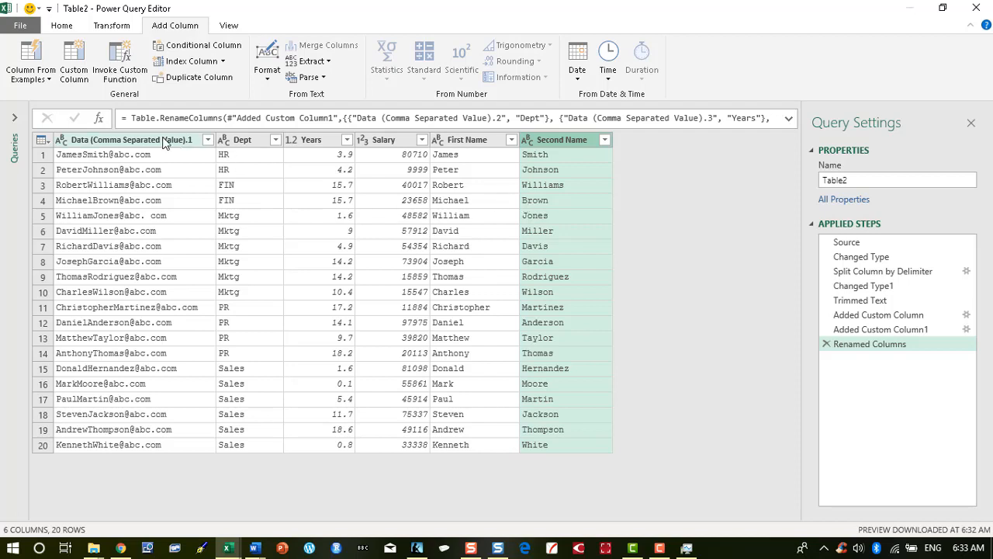
# Step: Remove the original e-mail address column, Data (Comma Separated Value).1, from the query
pyautogui.click(165, 142)
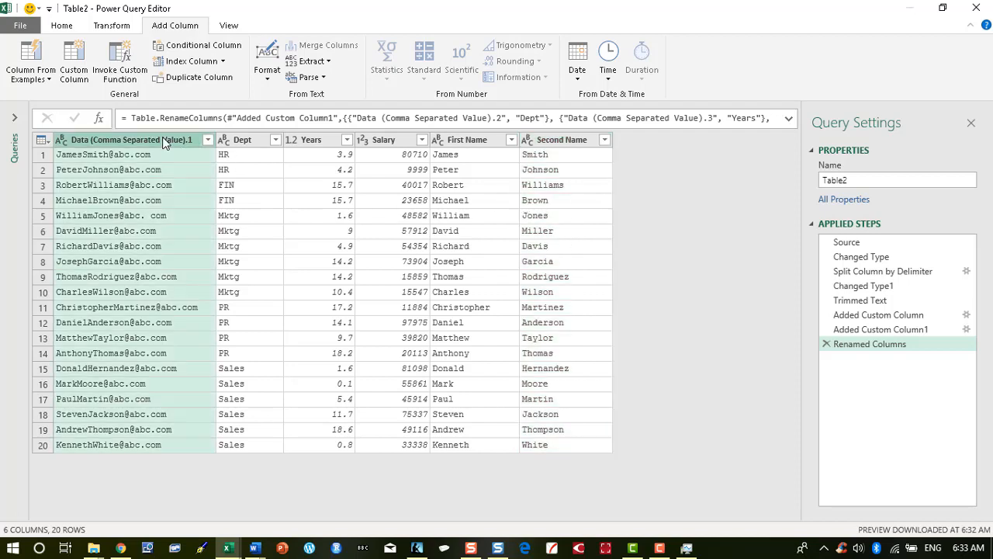
pyautogui.rightClick(166, 142)
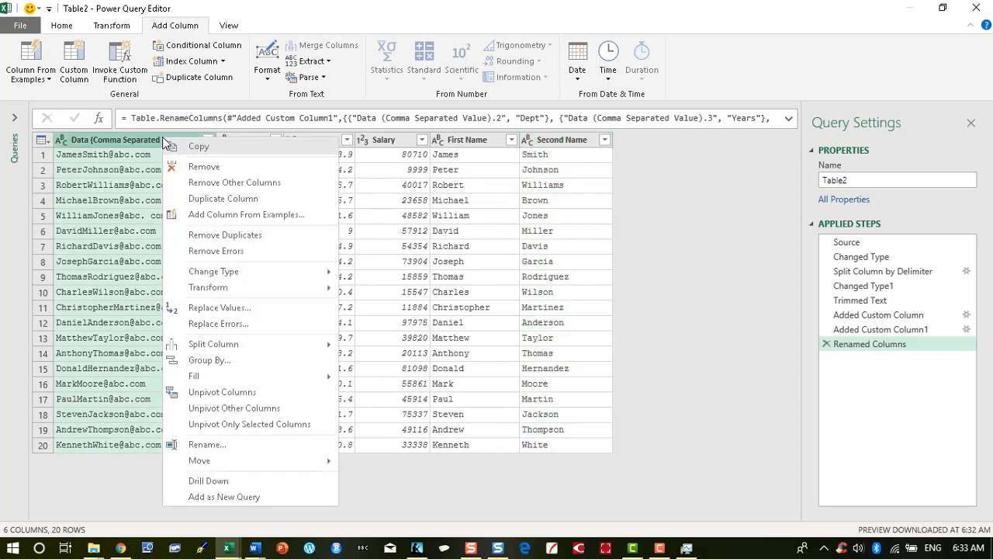
pyautogui.click(200, 168)
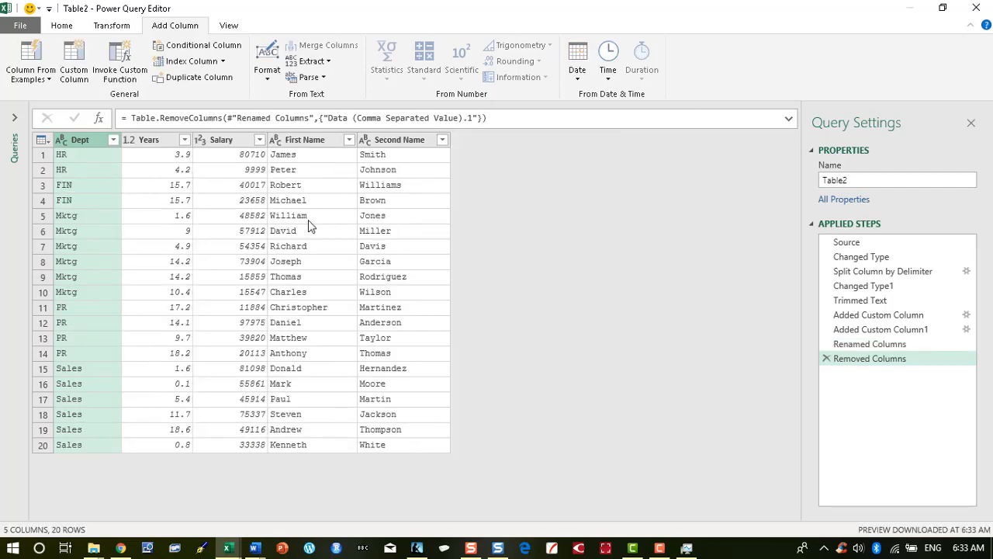
# Step: Move the Second Name column and then the First Name column to the beginning of the table
pyautogui.click(405, 141)
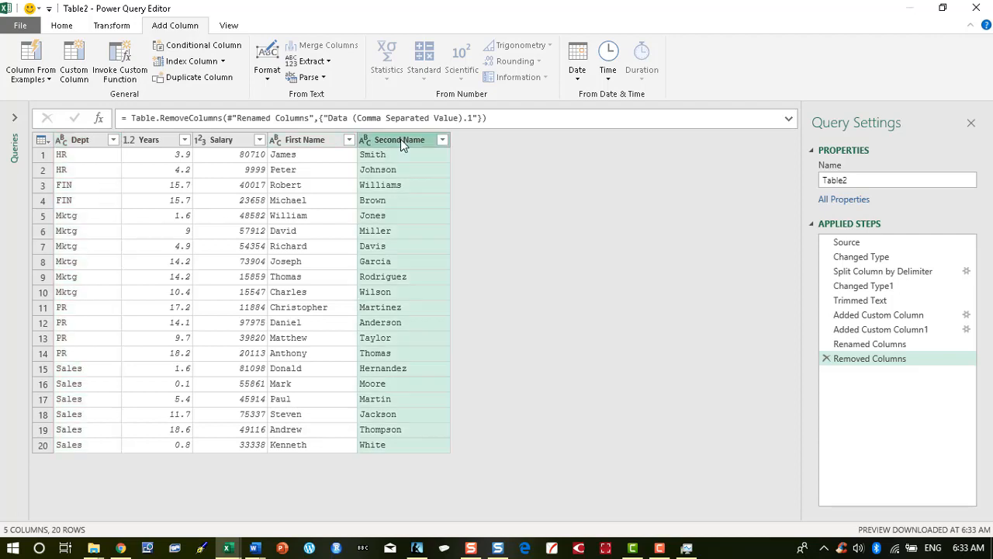
pyautogui.click(127, 31)
pyautogui.click(371, 61)
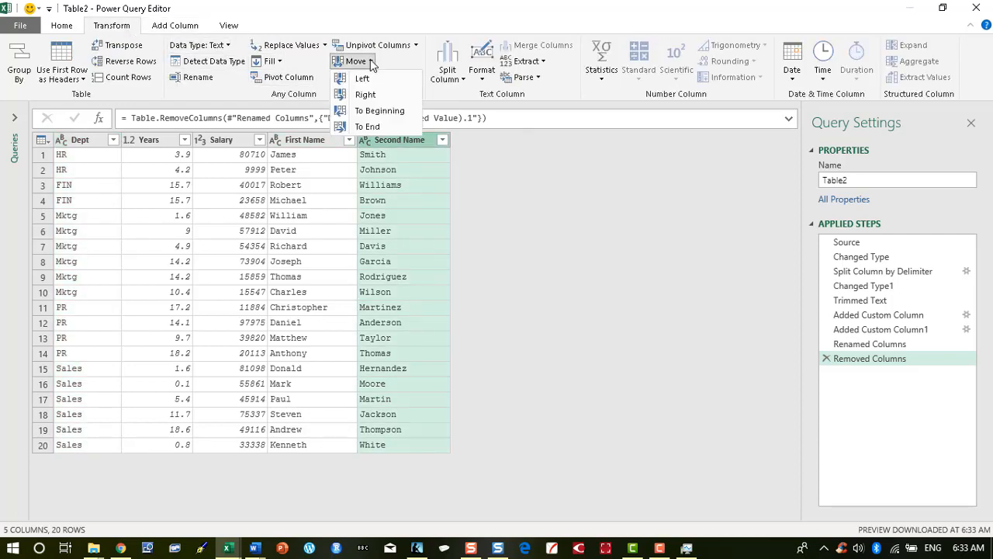
pyautogui.click(388, 111)
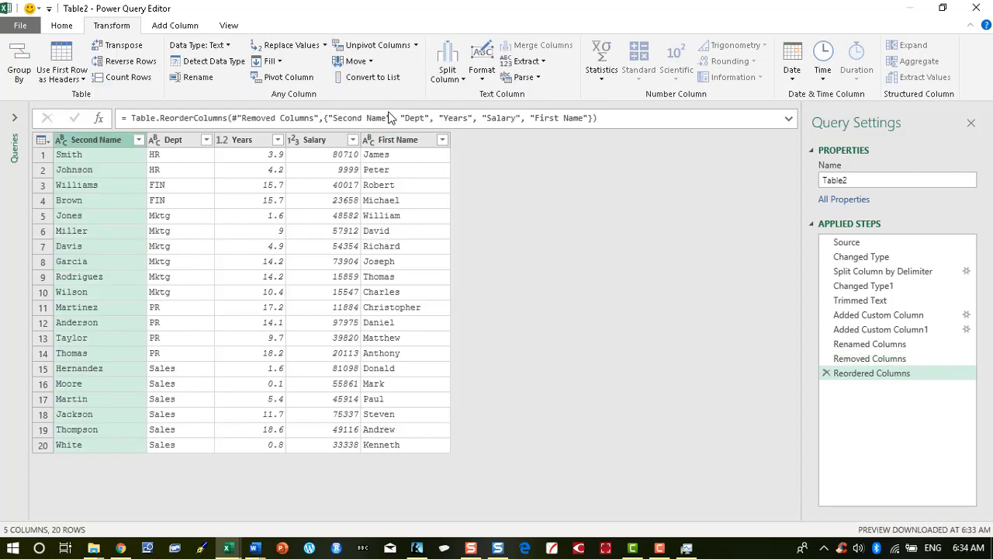
pyautogui.click(405, 142)
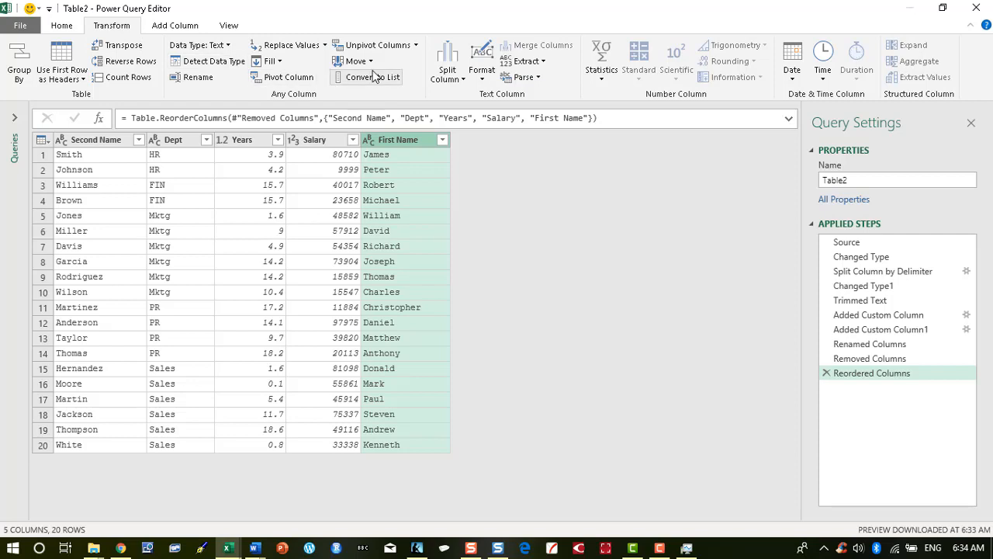
pyautogui.click(368, 62)
pyautogui.click(379, 111)
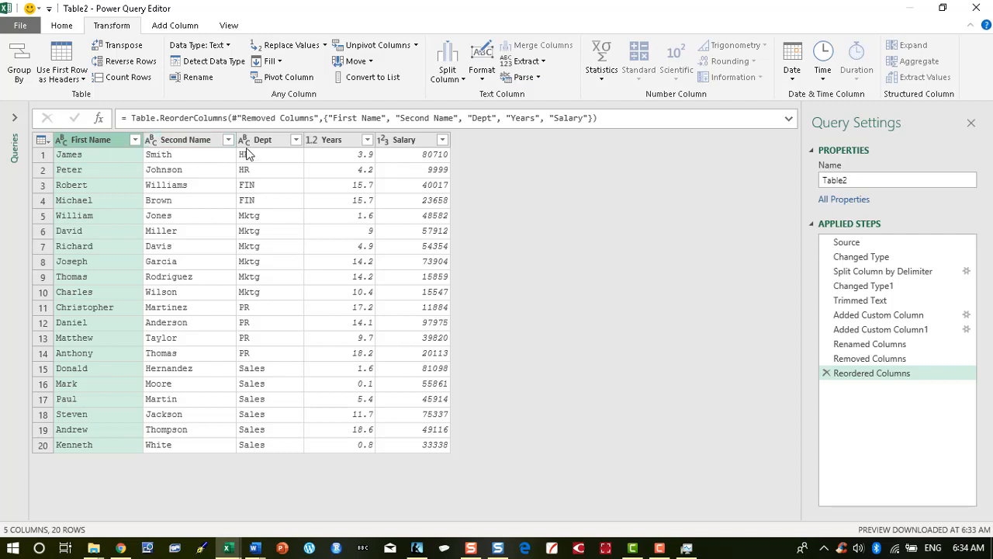
# Step: Check the data types assigned to the Years and Salary columns
pyautogui.click(313, 144)
pyautogui.click(312, 142)
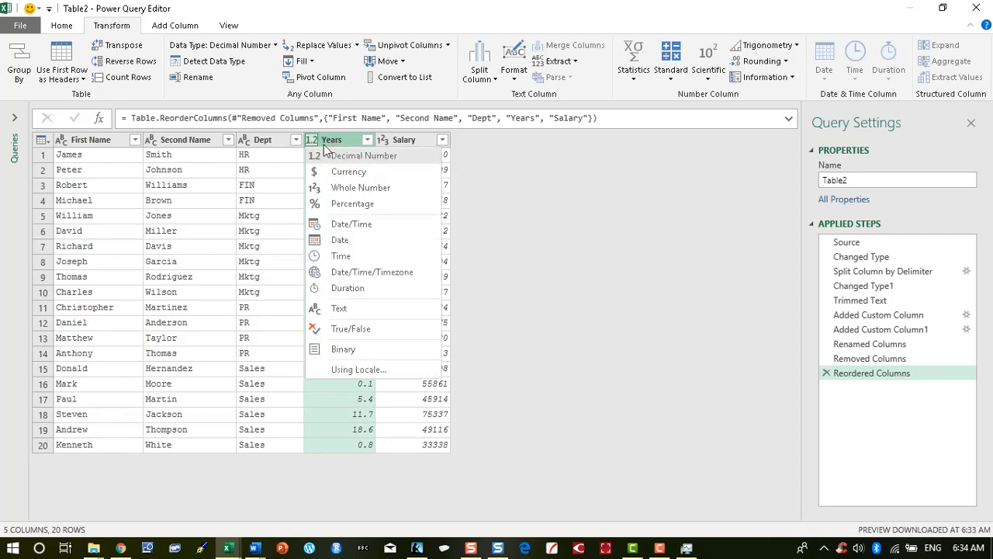
pyautogui.click(385, 145)
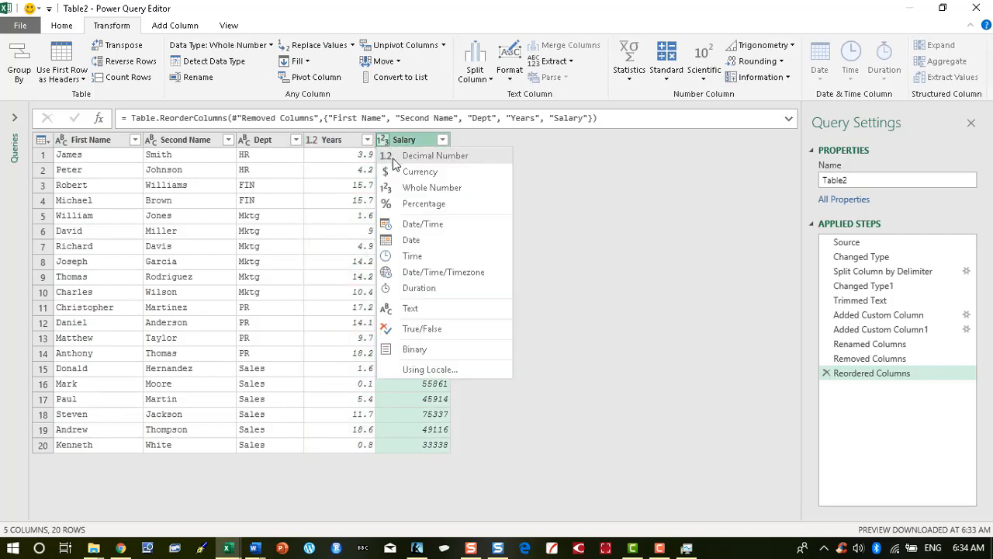
pyautogui.click(413, 145)
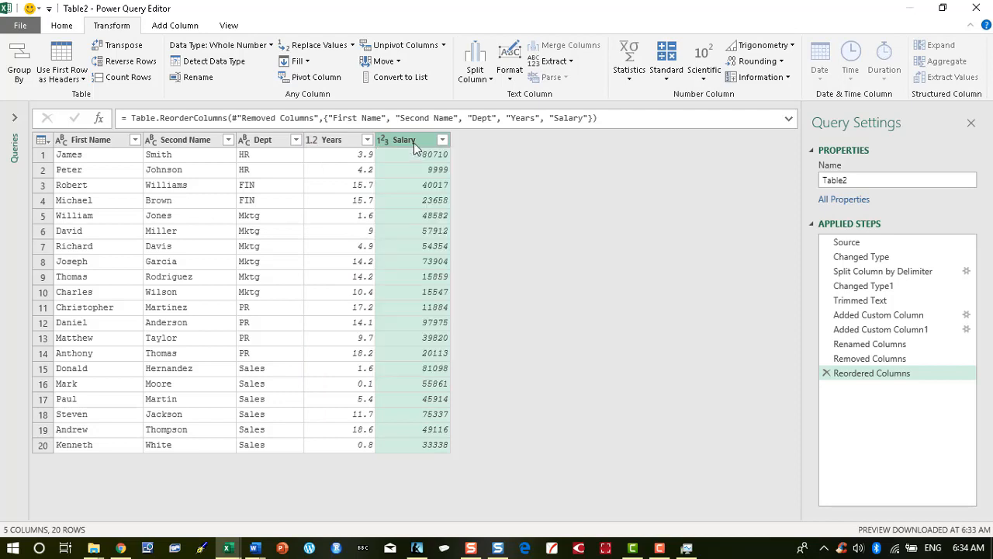
# Step: Rename the query FF_QA_PQ
pyautogui.moveTo(858, 179); pyautogui.dragTo(814, 182)
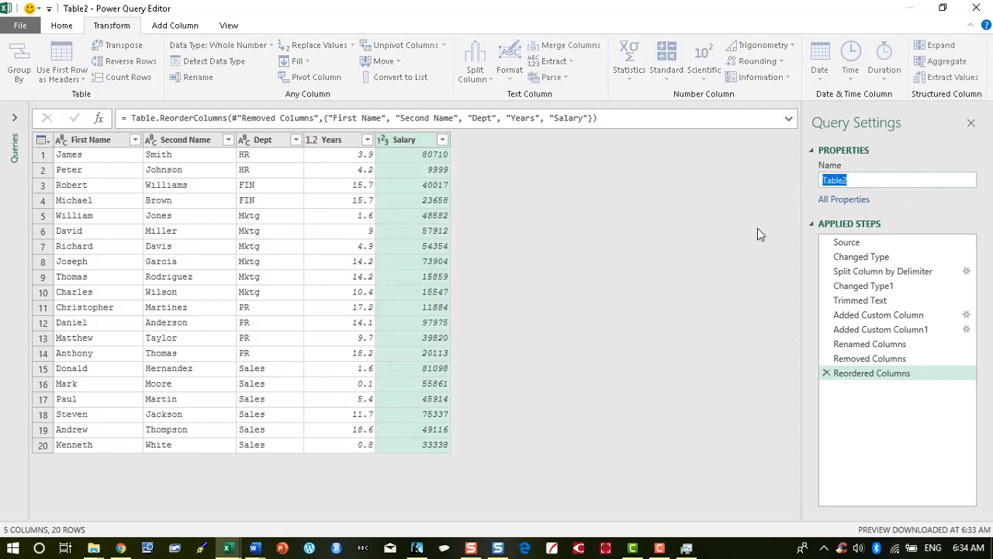
pyautogui.write('FF_QA_PQ')
# Step: Close the query and load it as a table into the existing worksheet Sheet1, starting at cell C5
pyautogui.click(61, 26)
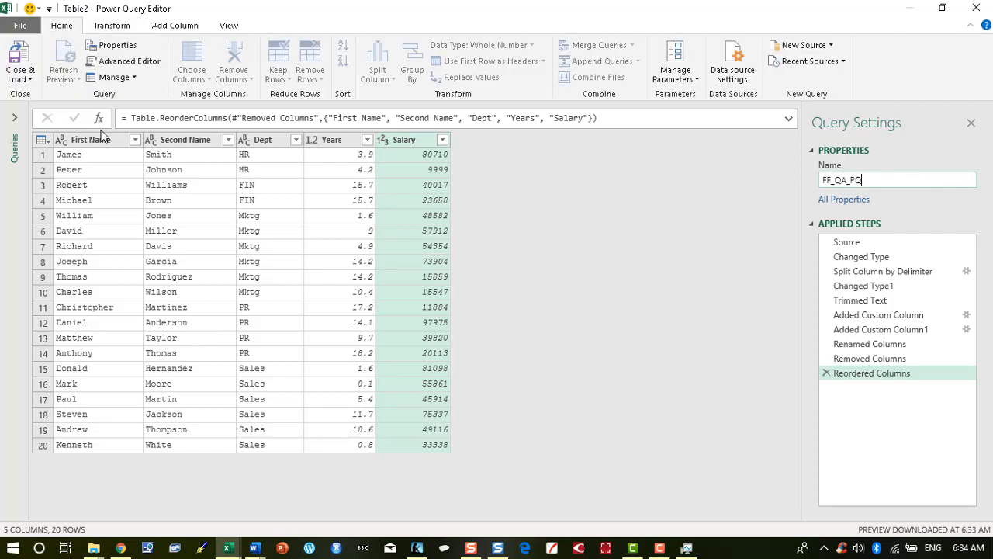
pyautogui.click(31, 81)
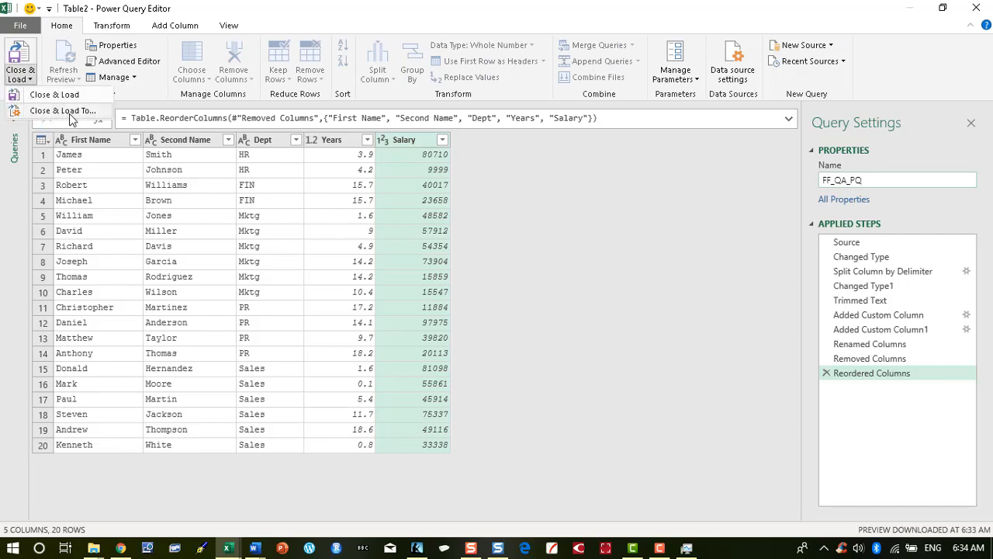
pyautogui.click(69, 111)
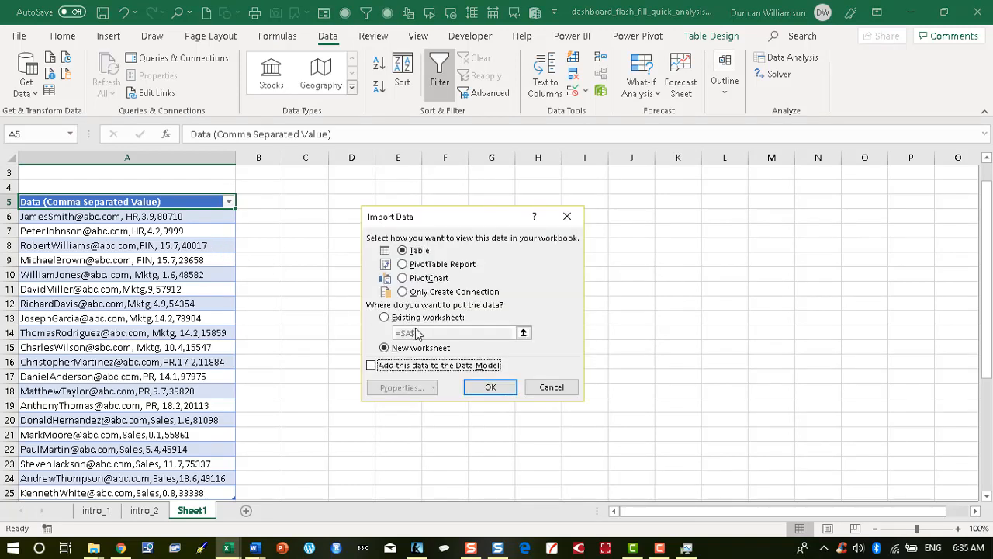
pyautogui.click(384, 318)
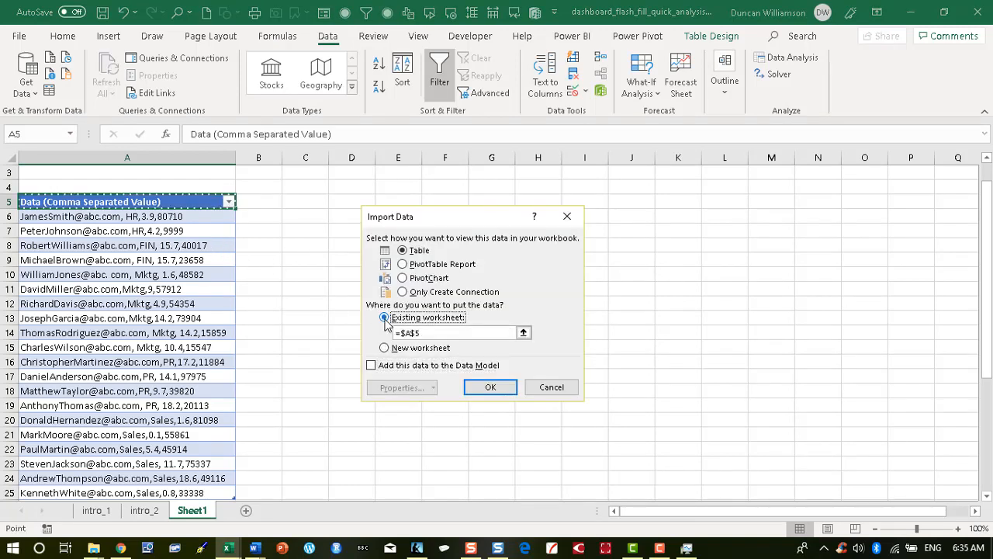
pyautogui.click(524, 332)
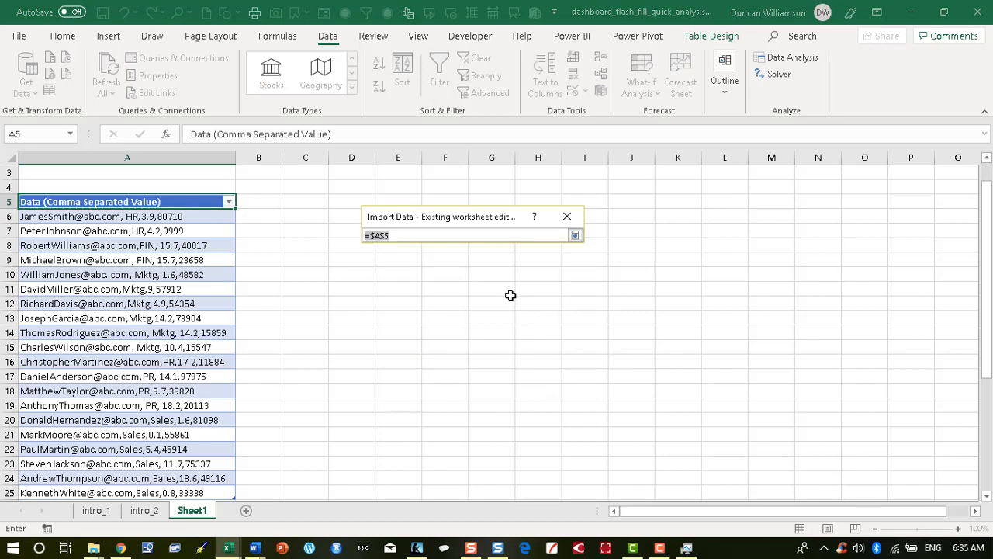
pyautogui.click(307, 202)
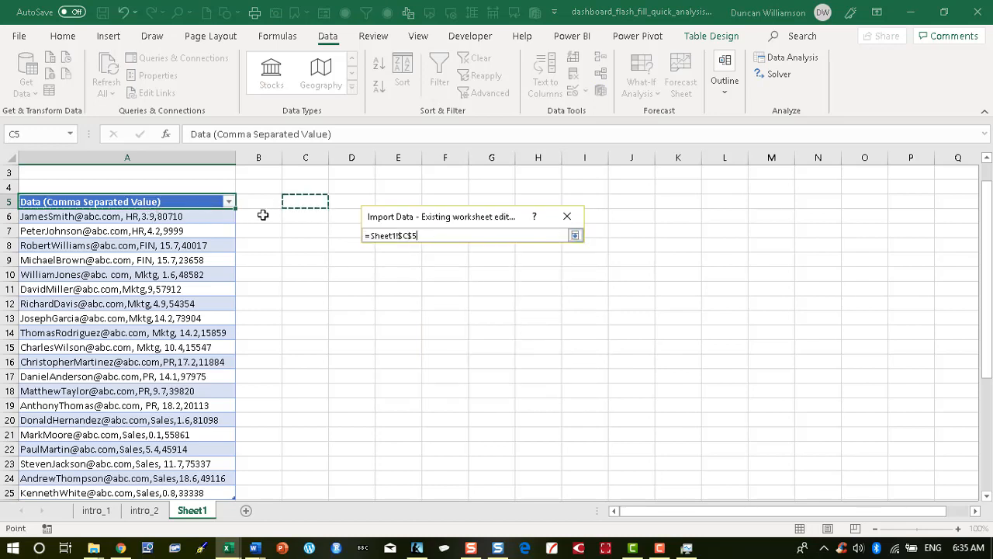
pyautogui.press('Return')
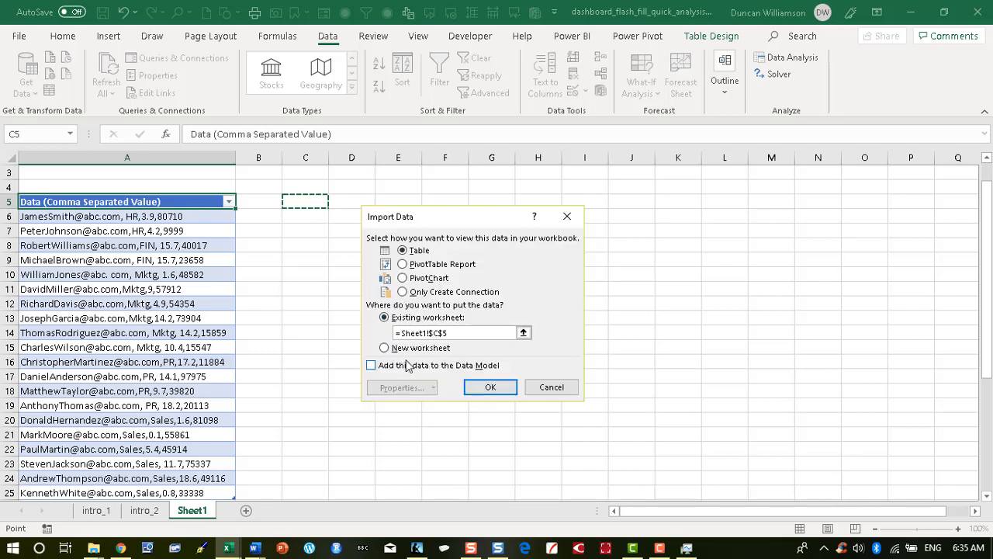
pyautogui.click(501, 387)
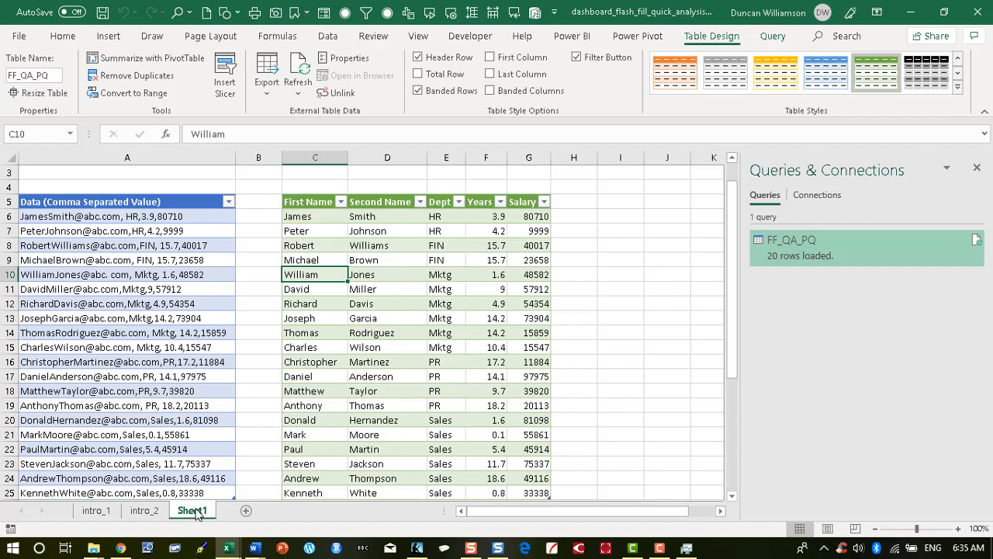
# Step: Duplicate the Sheet1 worksheet directly after the original and review the task list and the new employee data
pyautogui.moveTo(196, 514); pyautogui.dragTo(231, 515)
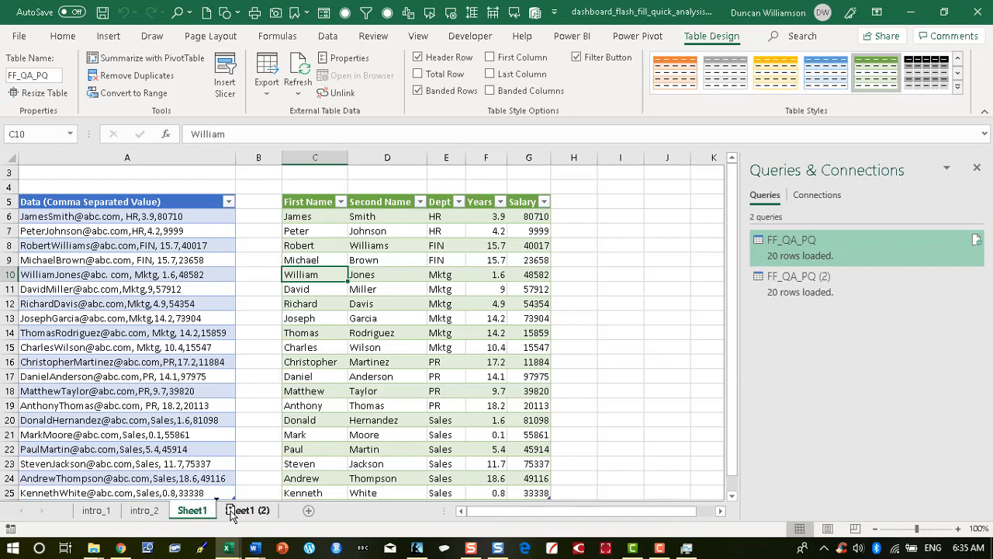
pyautogui.click(158, 512)
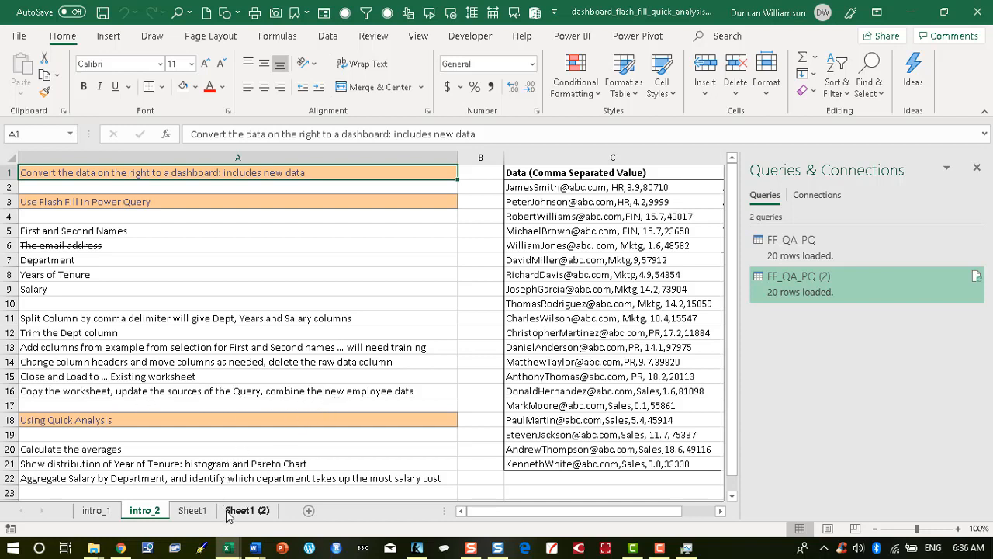
pyautogui.click(193, 511)
pyautogui.scroll(-4, 326, 434)
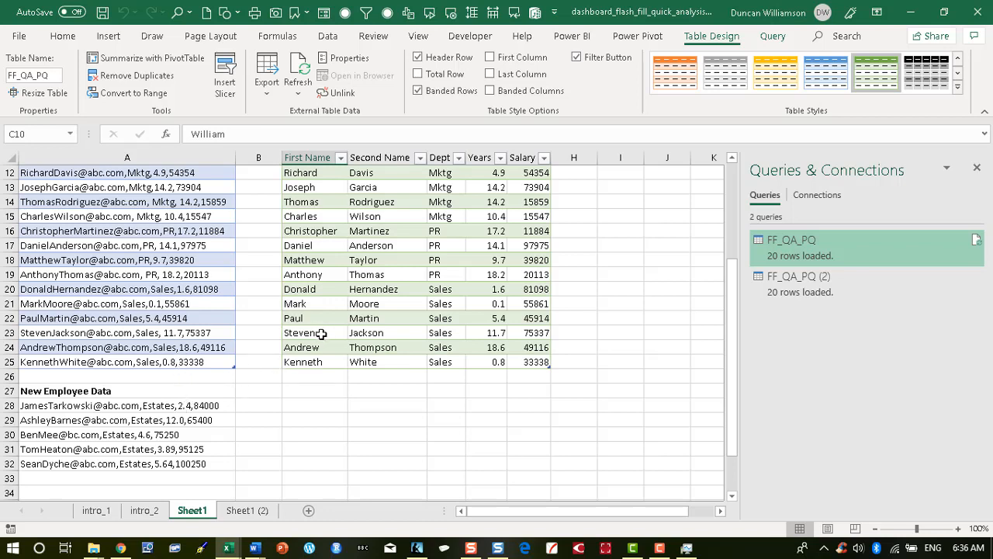
pyautogui.click(242, 509)
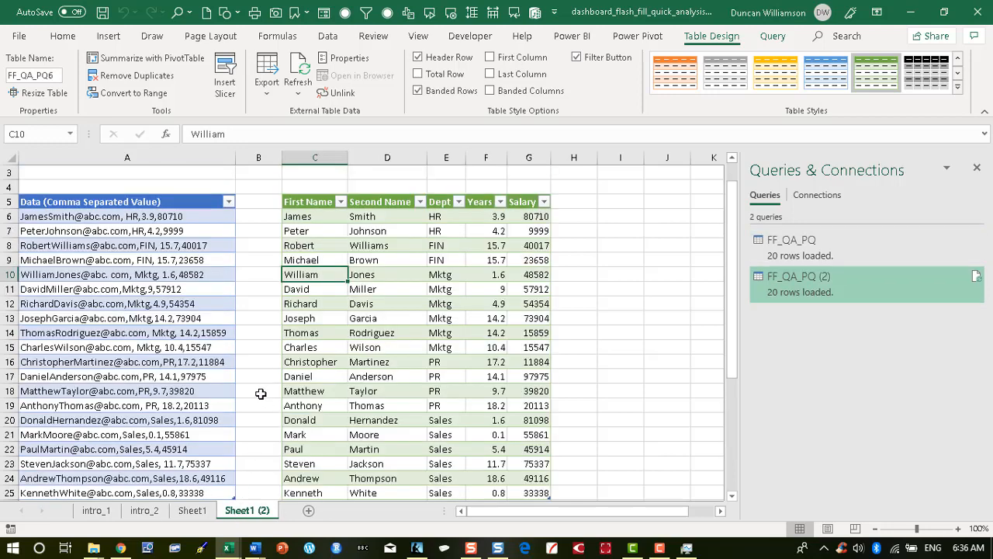
pyautogui.scroll(-1, 272, 380)
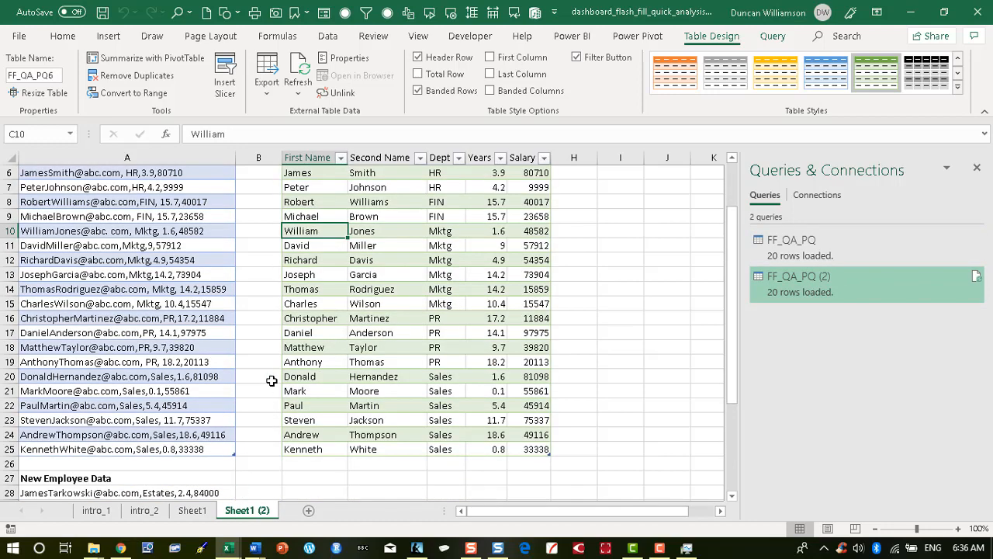
pyautogui.scroll(-1, 271, 381)
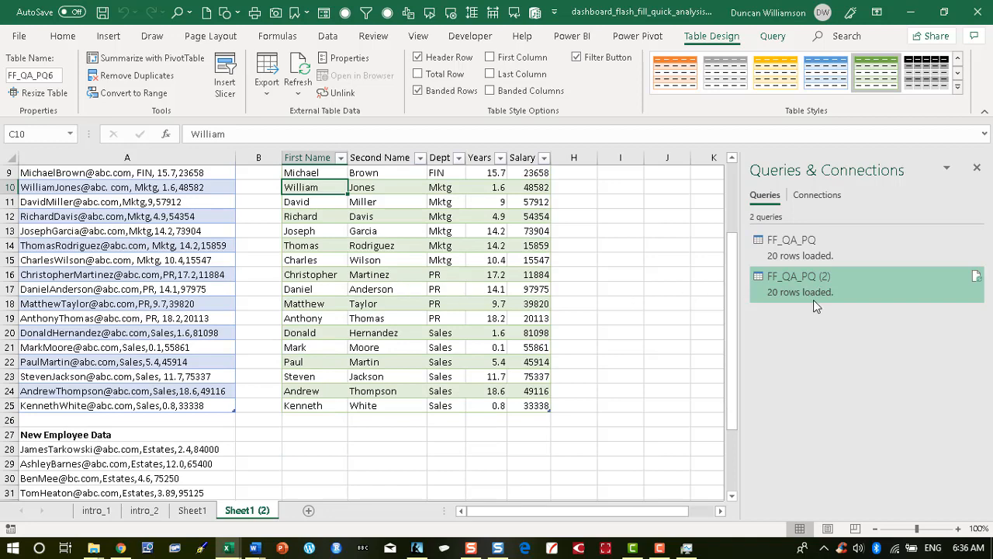
# Step: Change the source table of the query FF_QA_PQ (2) to Table25, then close and load it
pyautogui.moveTo(825, 289)
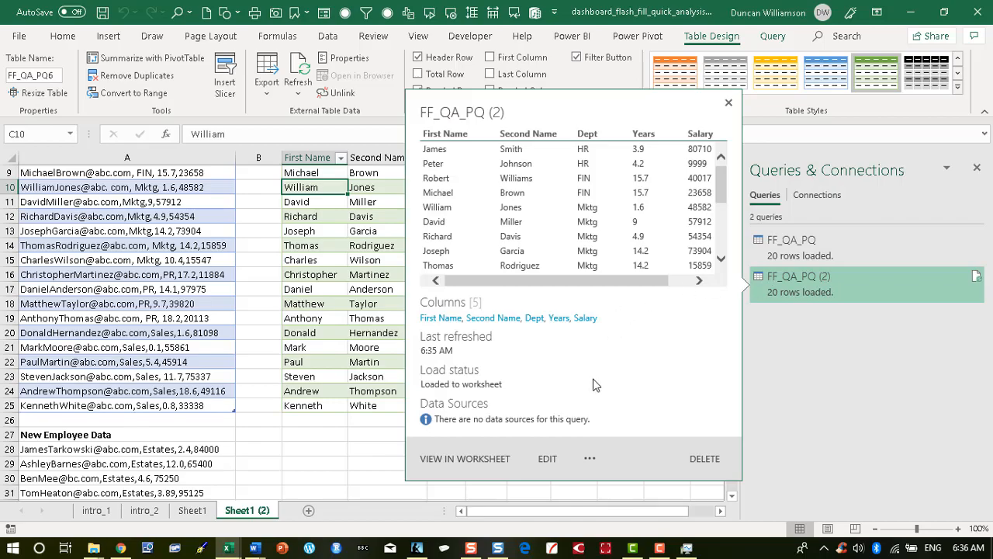
pyautogui.click(546, 461)
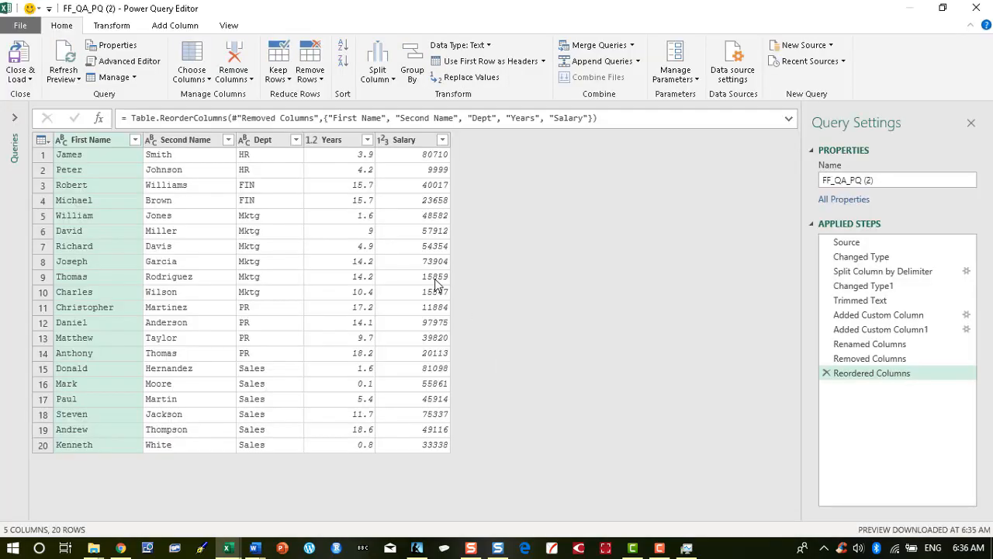
pyautogui.click(847, 244)
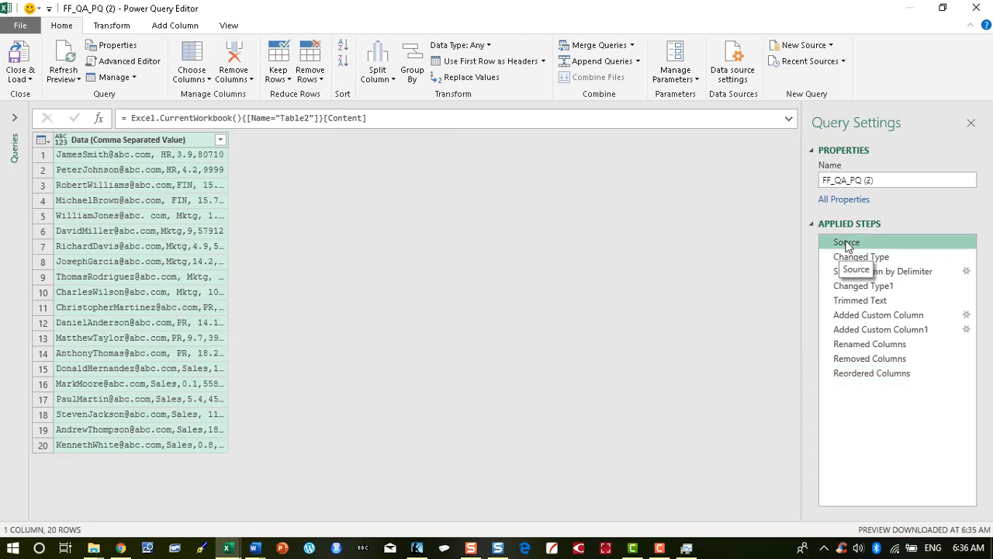
pyautogui.click(310, 116)
pyautogui.write('5')
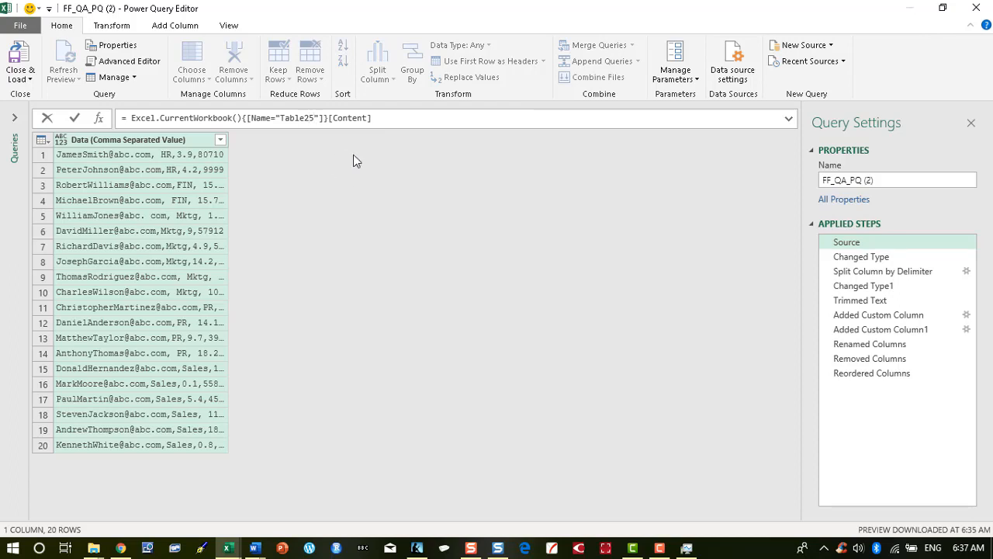
pyautogui.press('Return')
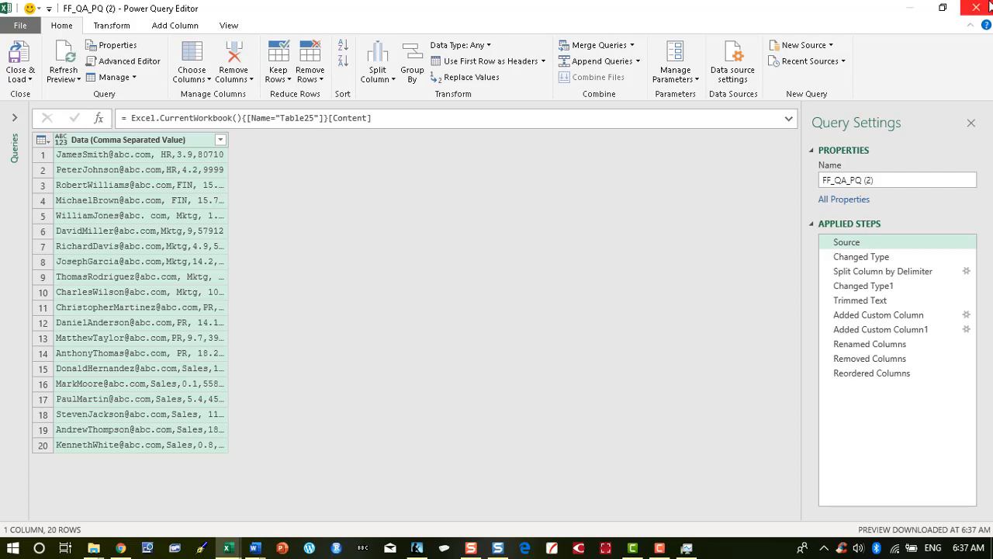
pyautogui.click(20, 54)
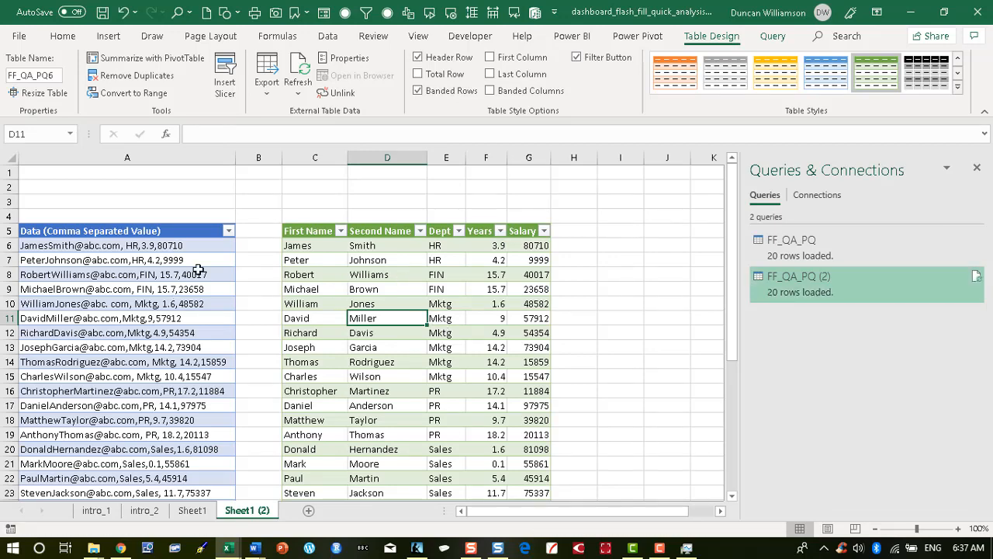
# Step: Move the new employee records from A28:A32 directly below the comma-separated data table and check the extended table's name
pyautogui.scroll(-6, 330, 289)
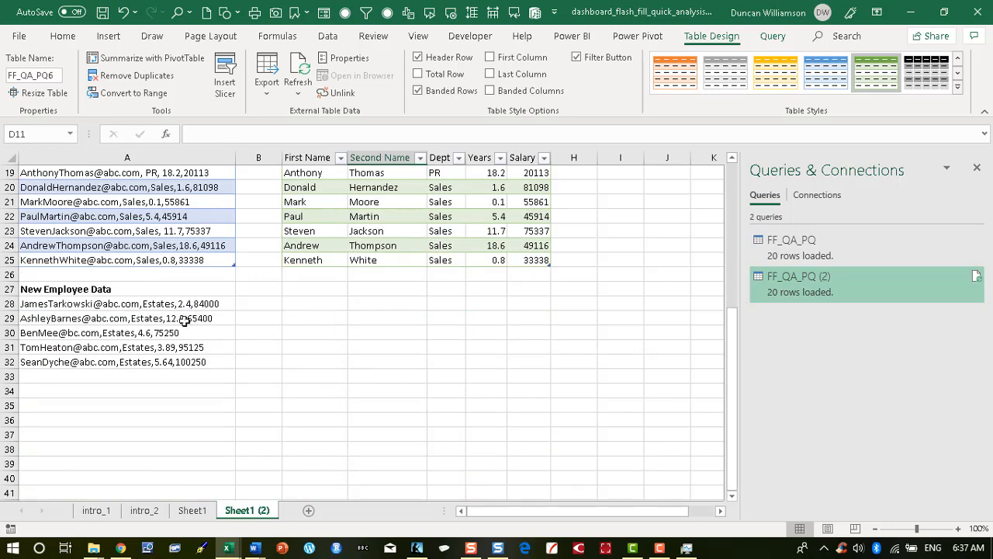
pyautogui.moveTo(179, 304); pyautogui.dragTo(177, 353)
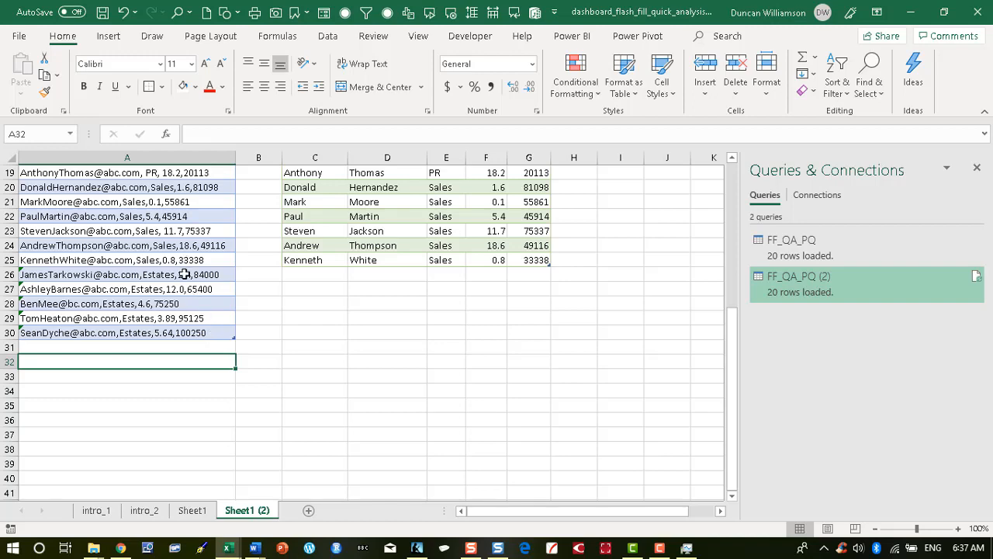
pyautogui.scroll(5, 179, 248)
pyautogui.click(166, 232)
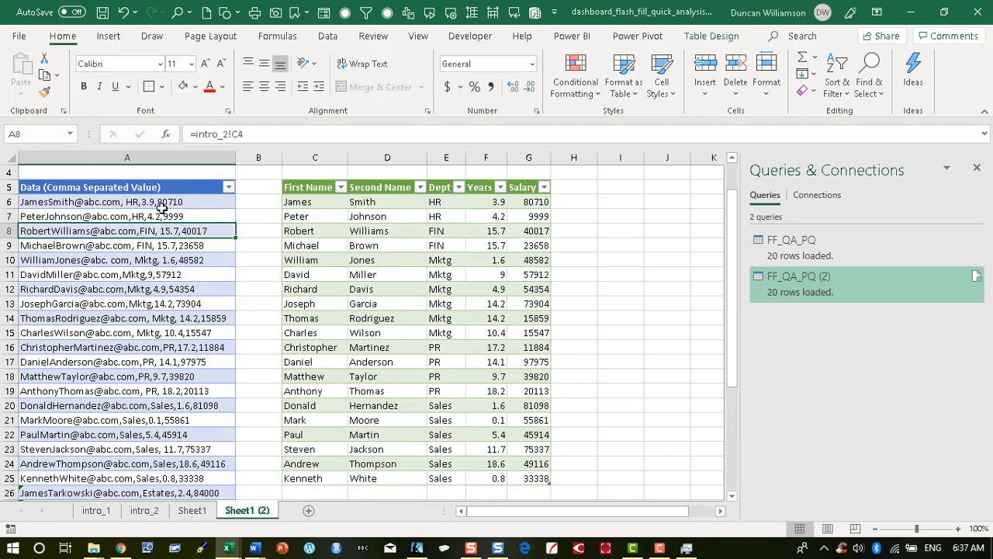
pyautogui.click(733, 38)
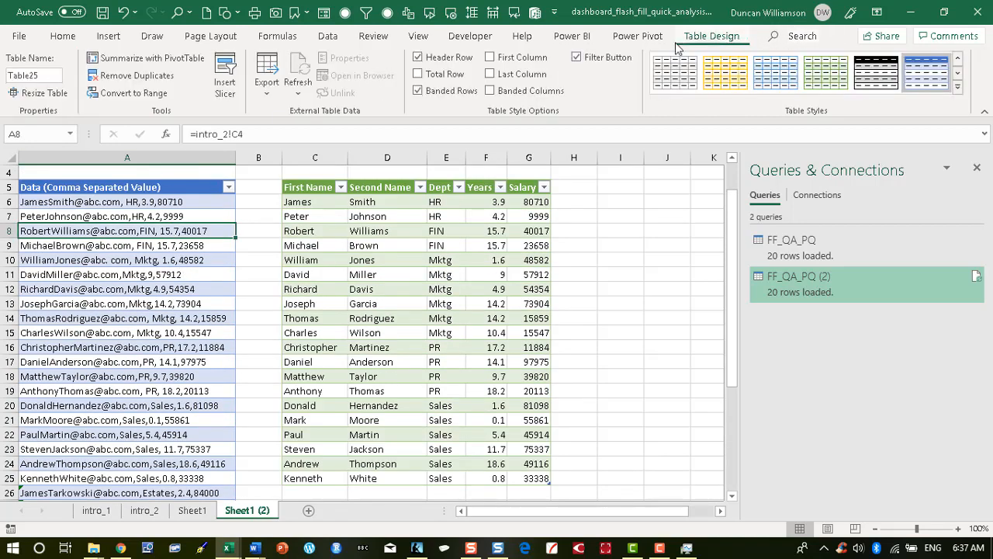
# Step: Refresh the query output table on Sheet1 (2) to include the new Estates employees
pyautogui.click(335, 254)
pyautogui.scroll(-3, 336, 291)
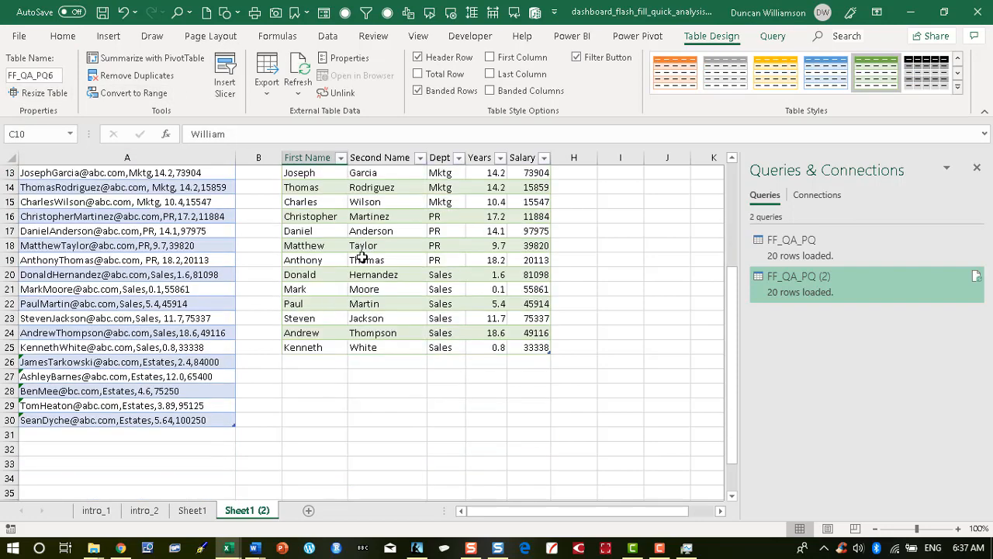
pyautogui.scroll(3, 361, 256)
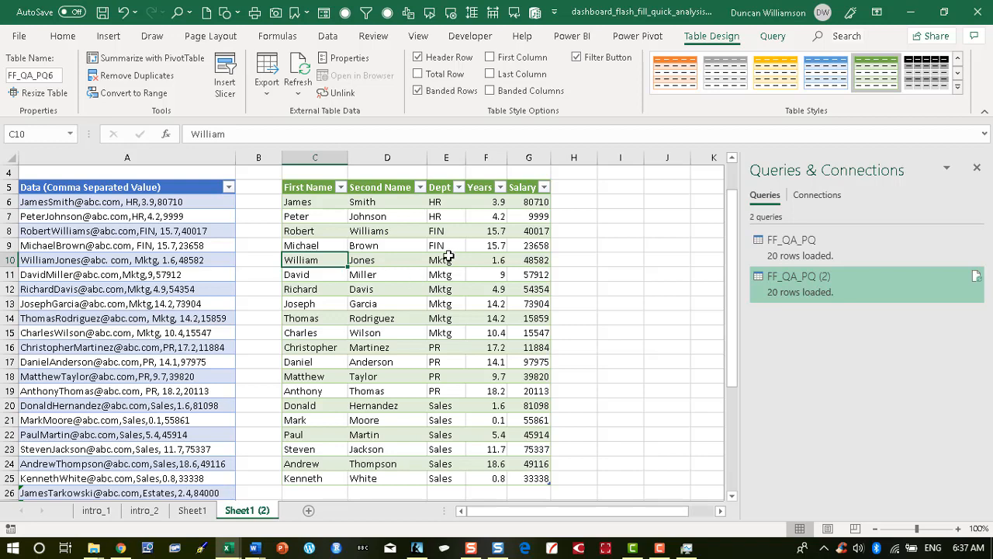
pyautogui.scroll(-2, 350, 252)
pyautogui.scroll(-1, 351, 257)
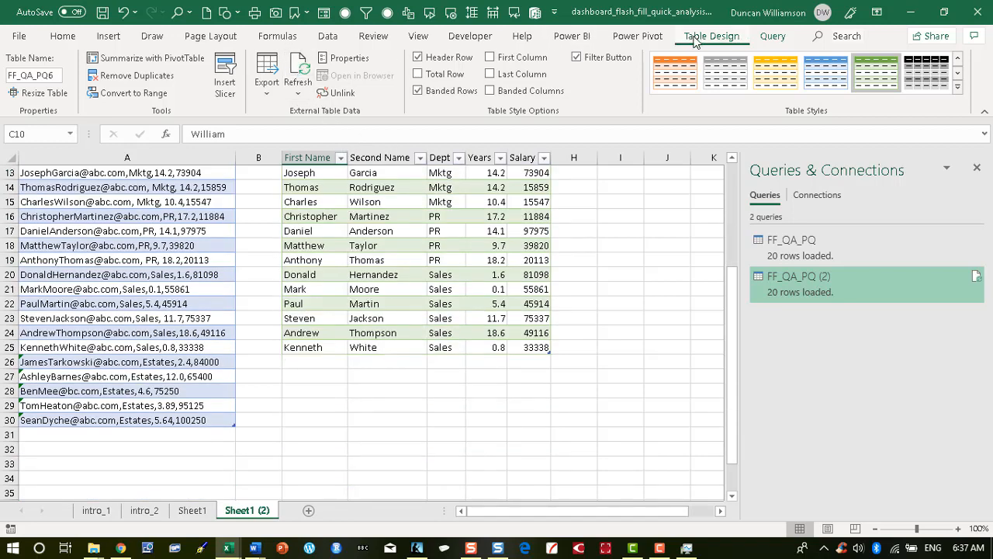
pyautogui.click(303, 66)
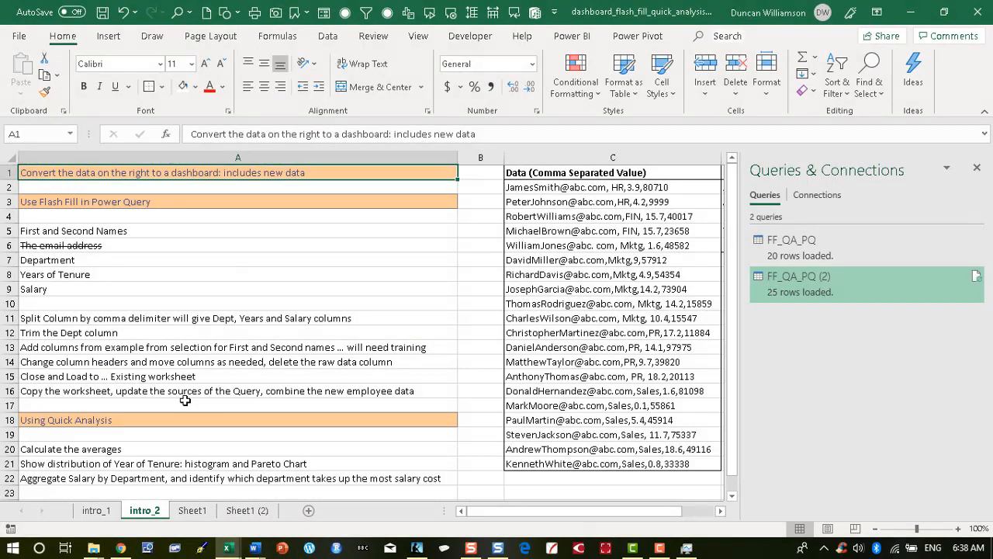
# Step: Use Quick Analysis to add averages of the Years and Salary columns below the output table on Sheet1 (2)
pyautogui.scroll(-1, 185, 400)
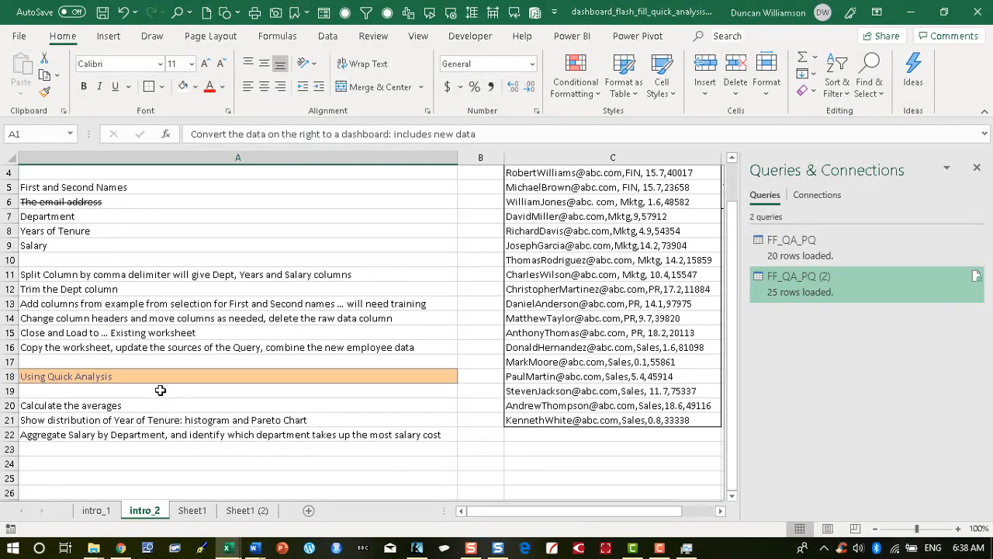
pyautogui.click(258, 511)
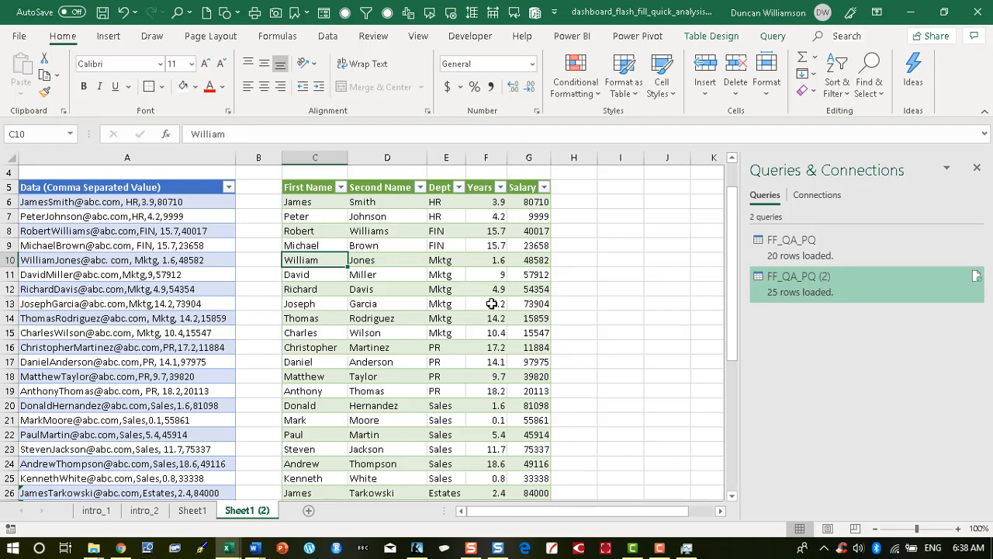
pyautogui.click(486, 202)
pyautogui.hotkey('ctrl', 'shift', 'End')
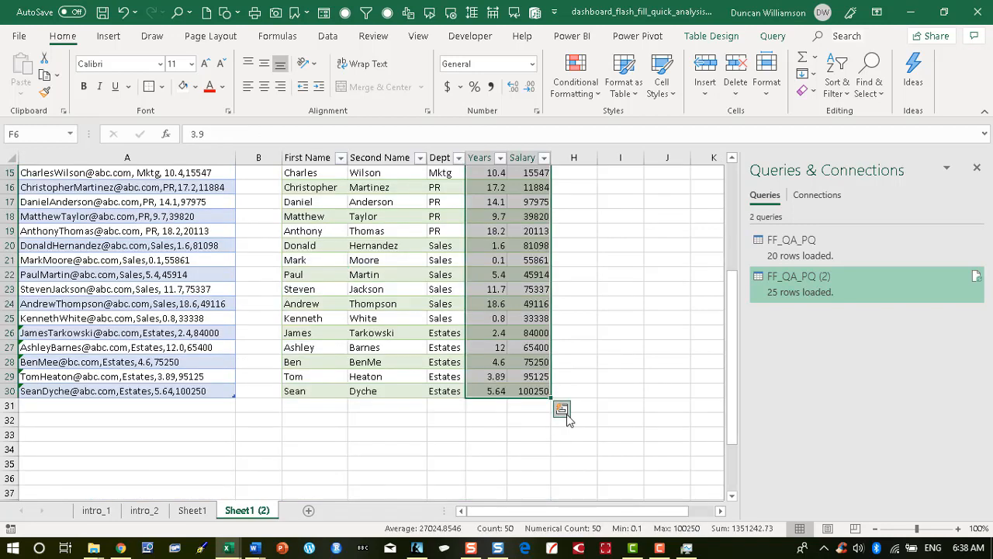
pyautogui.click(561, 409)
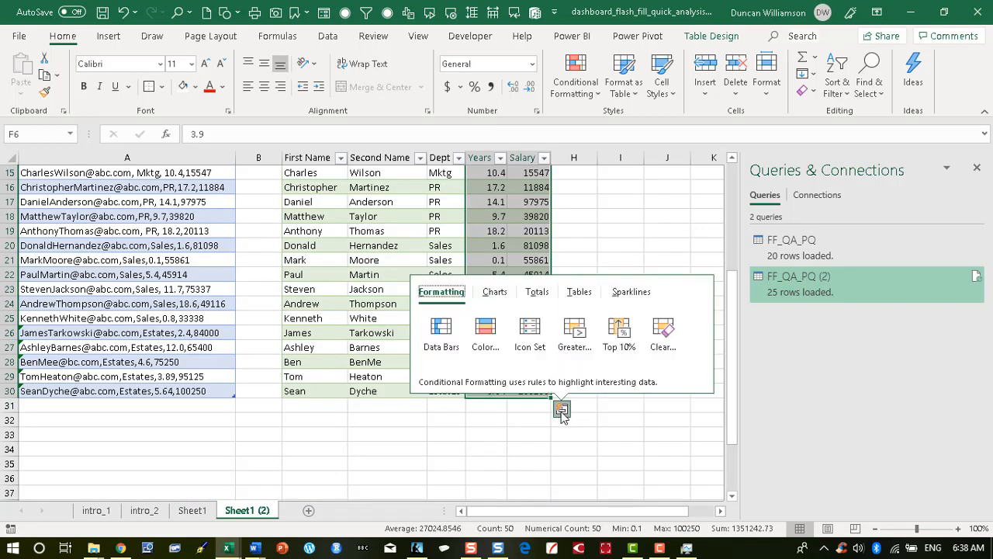
pyautogui.click(537, 292)
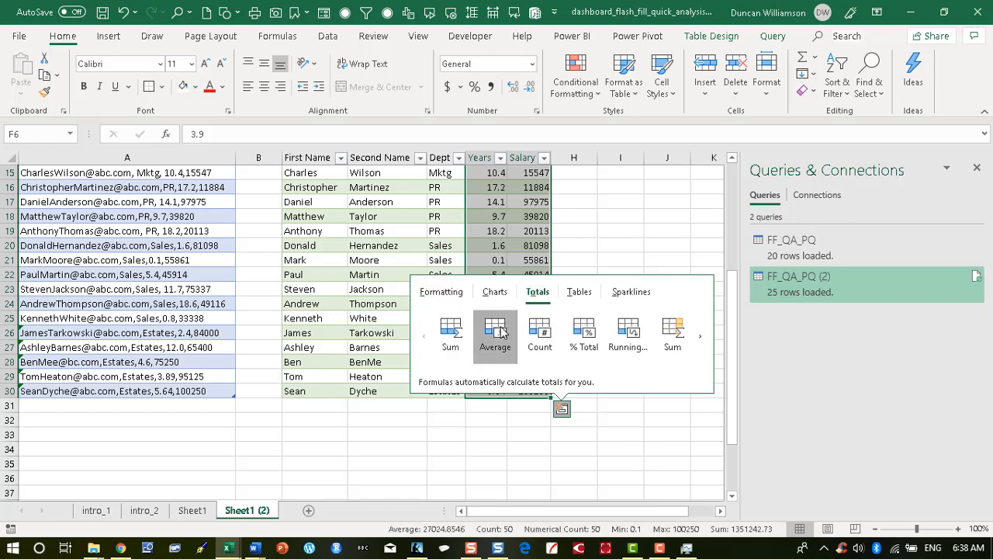
pyautogui.click(495, 338)
# Step: Insert a histogram of the Years values through Quick Analysis and place it beside the output table, spanning about I5:O18
pyautogui.scroll(4, 567, 349)
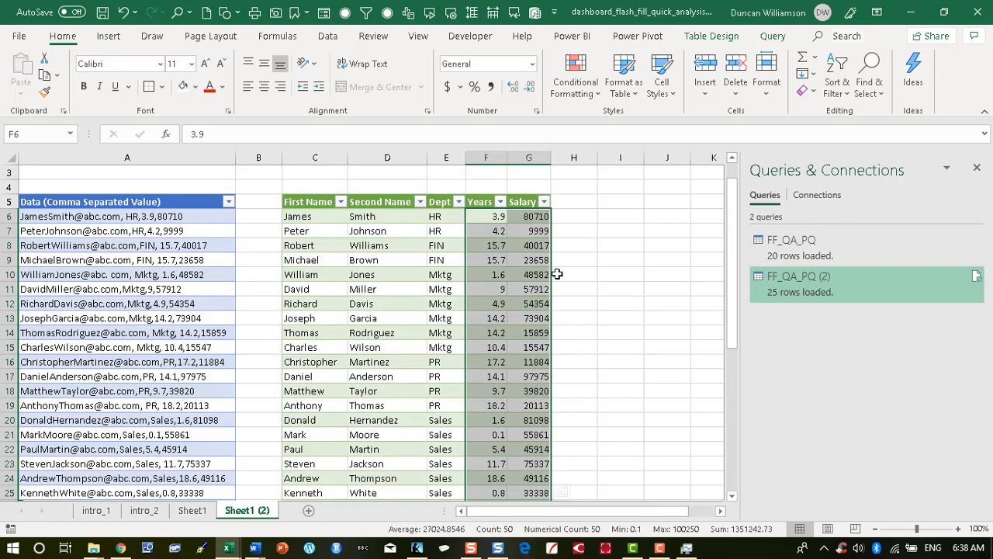
pyautogui.moveTo(487, 218); pyautogui.dragTo(489, 450)
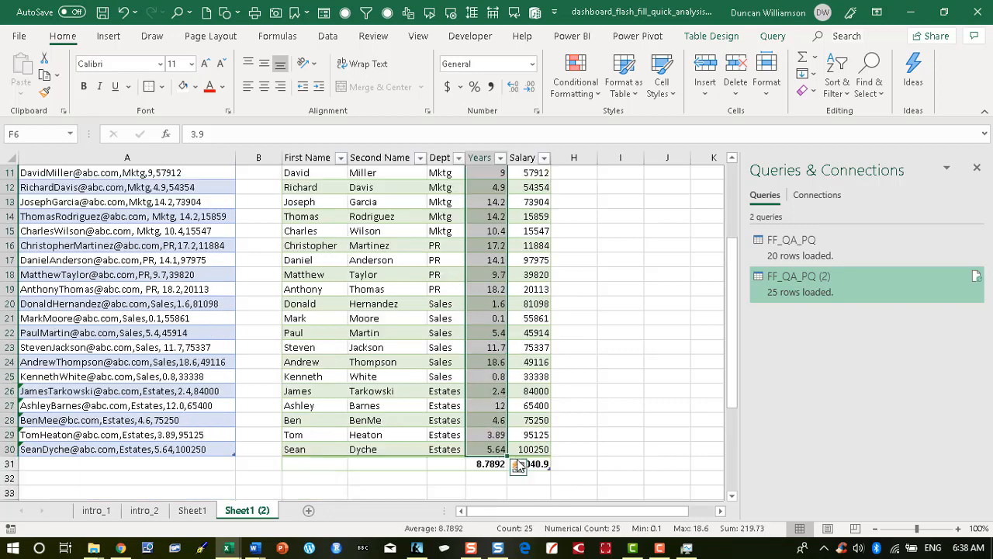
pyautogui.click(518, 466)
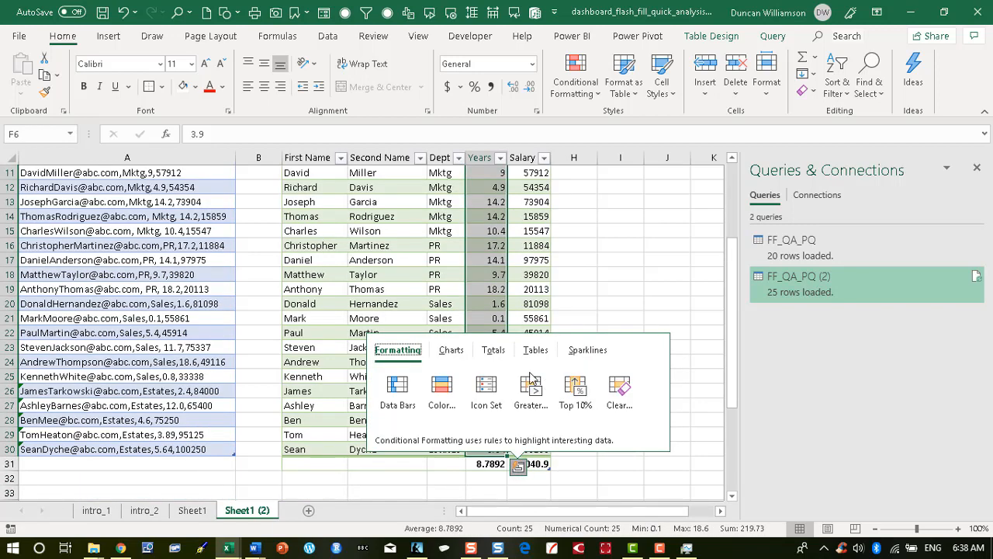
pyautogui.click(451, 350)
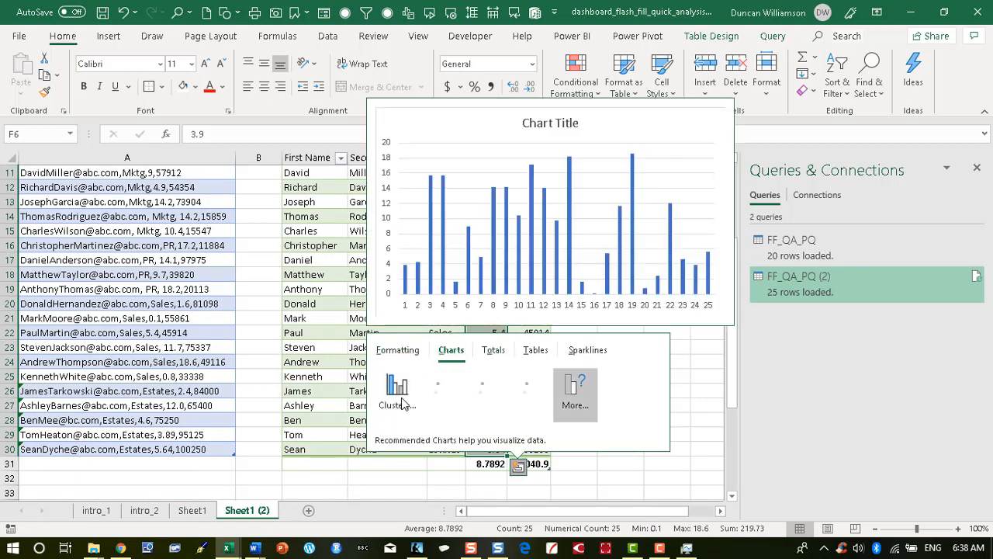
pyautogui.click(579, 402)
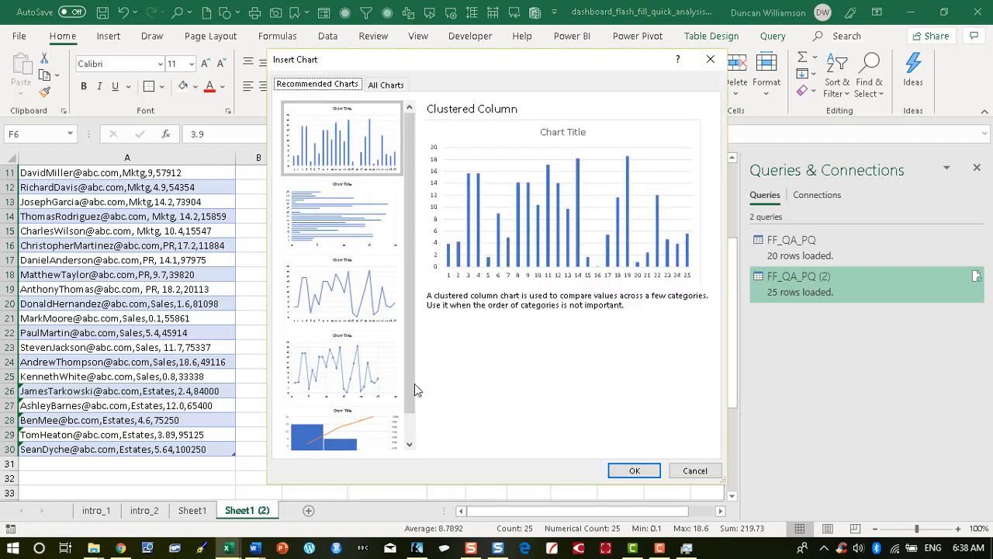
pyautogui.scroll(-1, 374, 411)
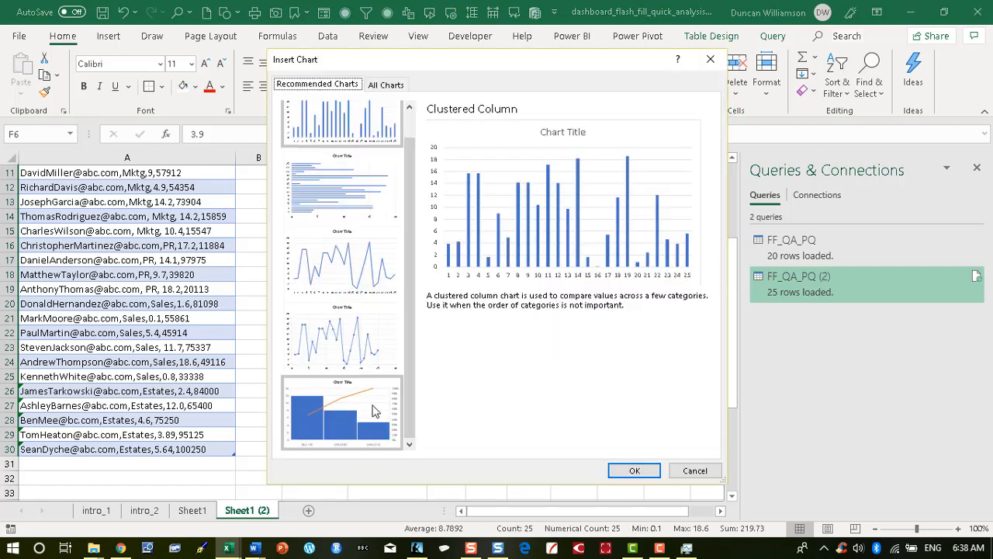
pyautogui.click(386, 85)
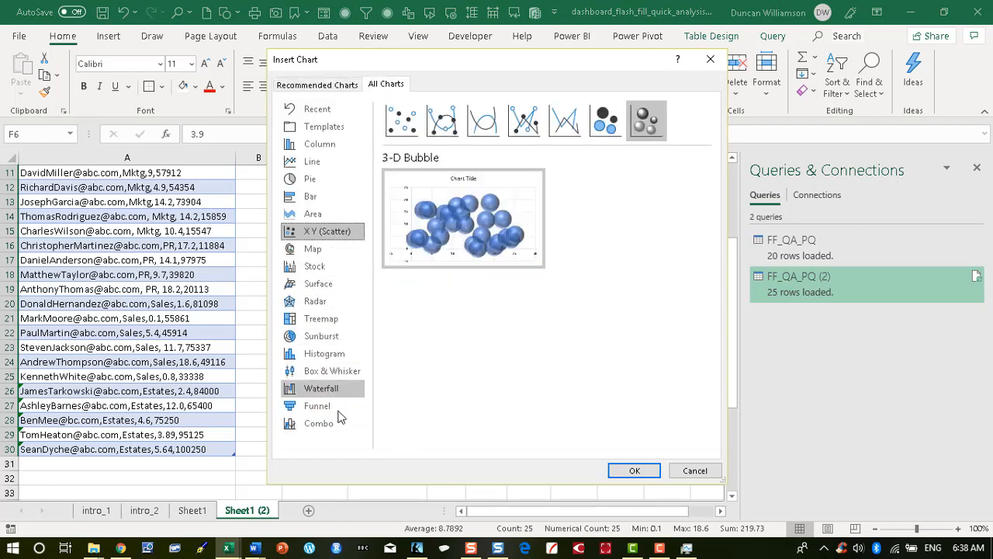
pyautogui.click(316, 354)
pyautogui.moveTo(440, 211)
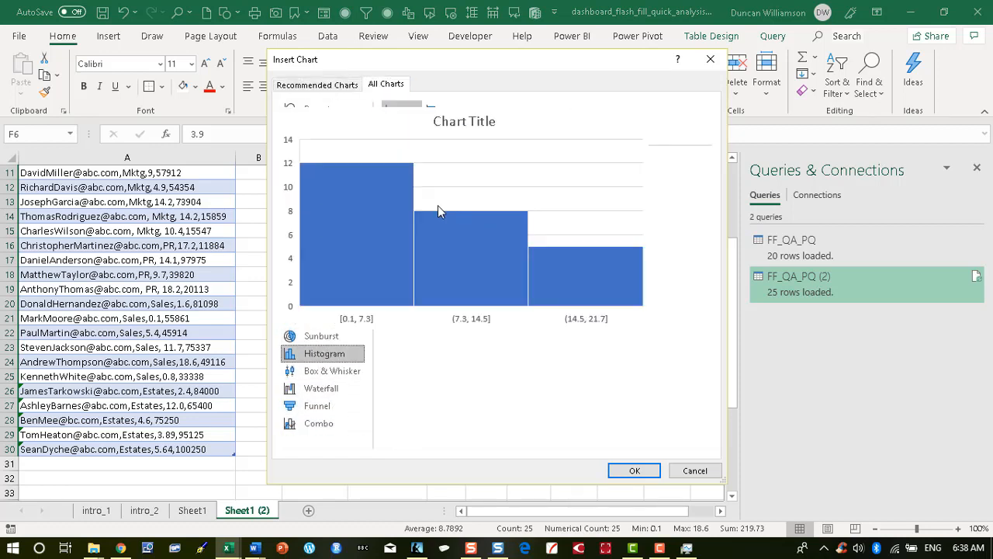
pyautogui.click(630, 470)
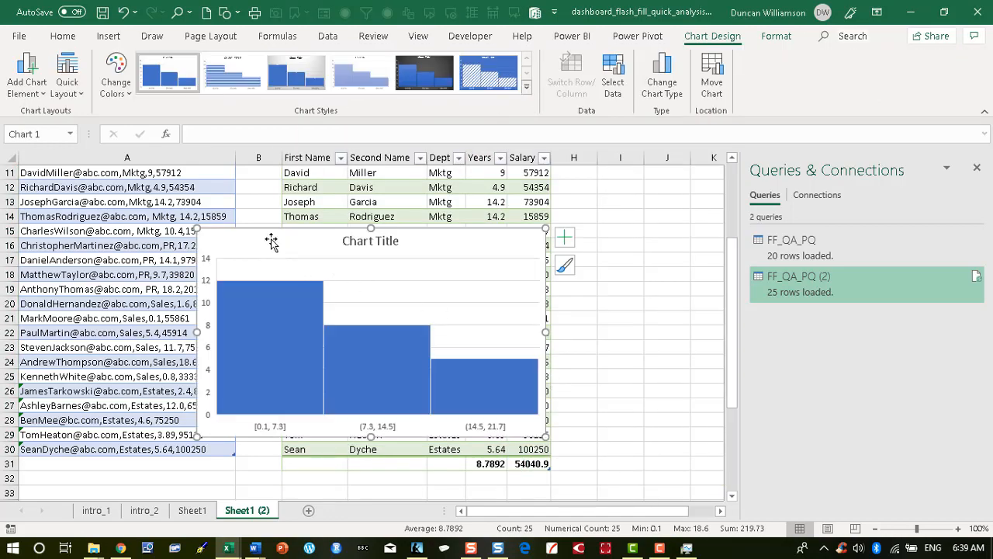
pyautogui.moveTo(445, 199); pyautogui.dragTo(657, 169)
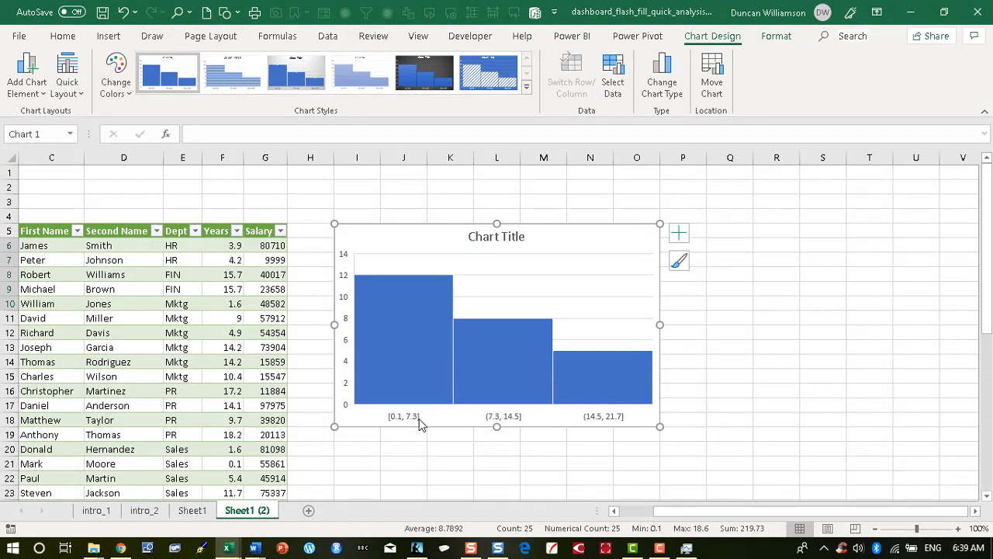
# Step: Set the Years histogram's number of bins to 7 and title the chart Years of Tenure
pyautogui.rightClick(419, 423)
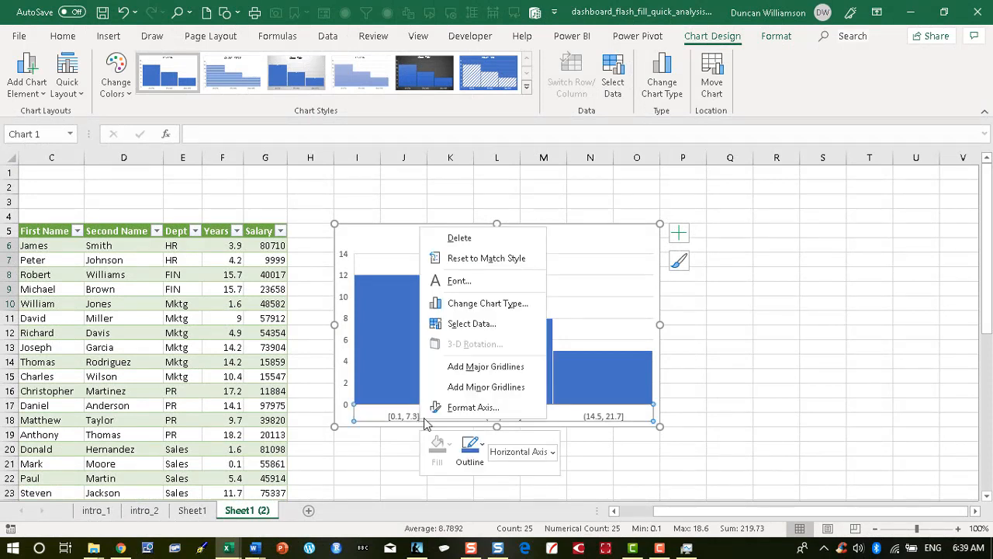
pyautogui.press('Escape')
pyautogui.hotkey('ctrl', '1')
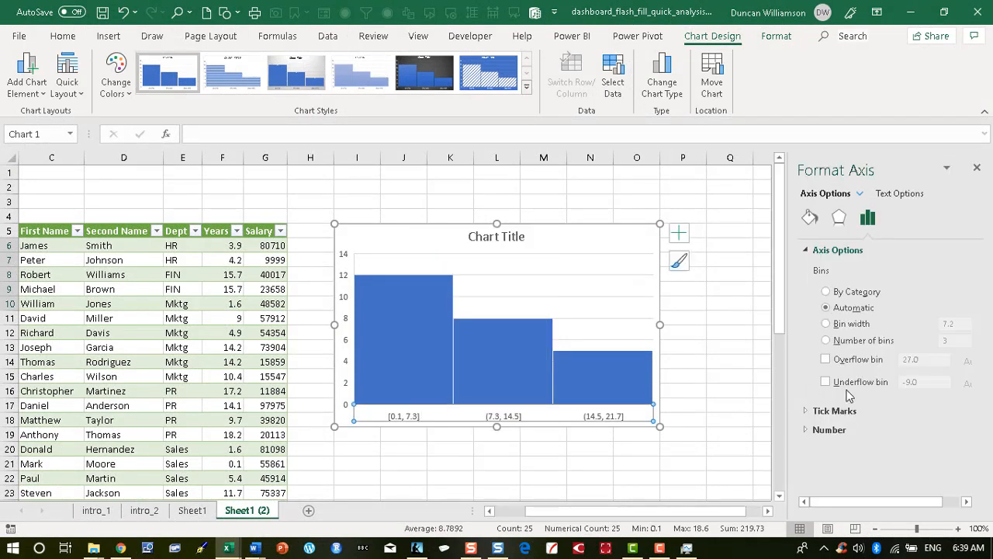
pyautogui.click(827, 341)
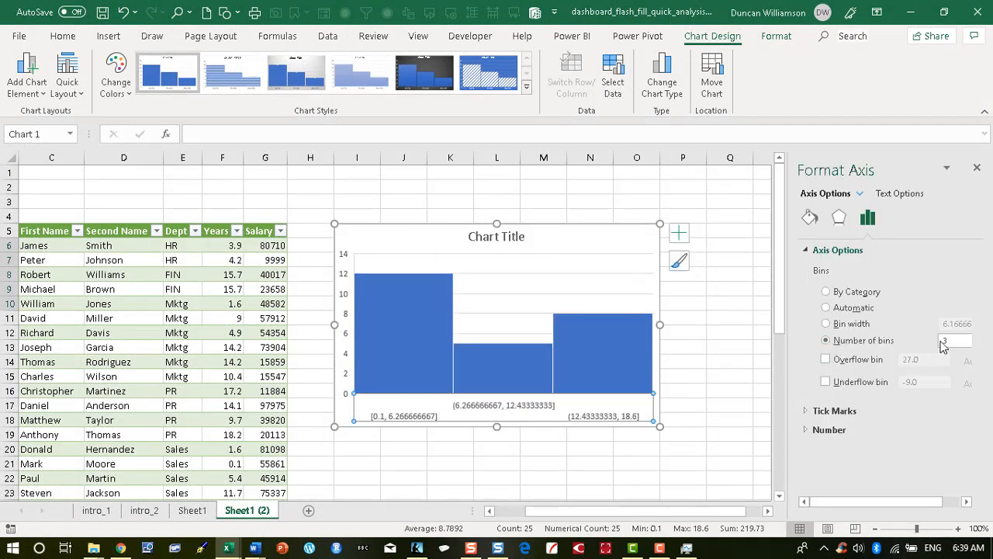
pyautogui.doubleClick(950, 341)
pyautogui.write('7')
pyautogui.press('Return')
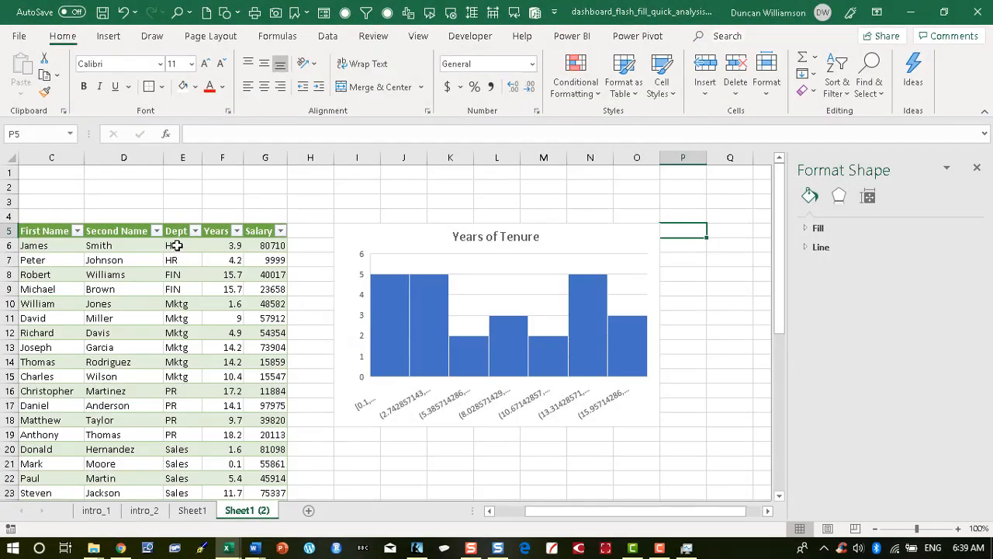
# Step: Insert a Pareto chart from the Dept and Salary values in E6:E30 and G6:G30
pyautogui.moveTo(177, 245); pyautogui.dragTo(164, 464)
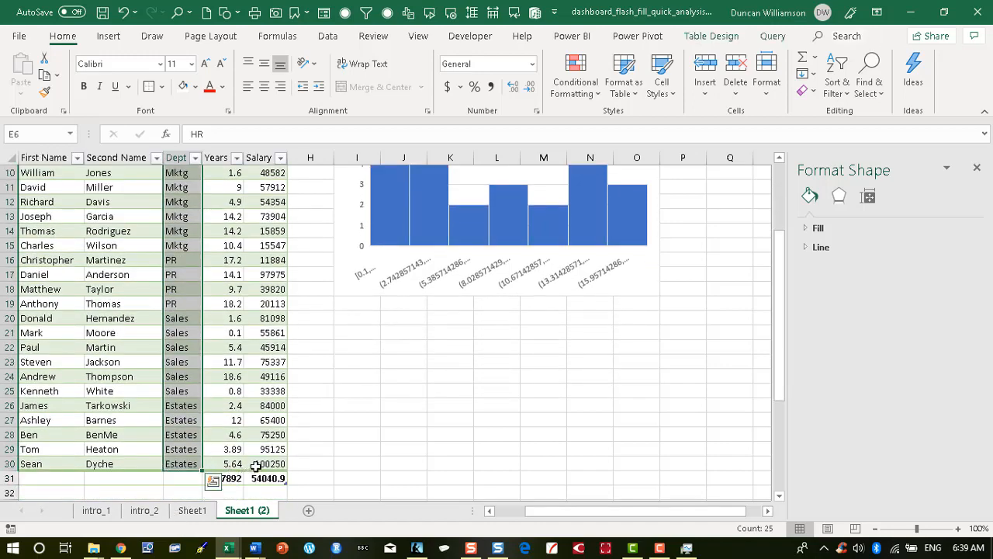
pyautogui.moveTo(256, 466); pyautogui.dragTo(257, 191)
pyautogui.scroll(-2, 249, 388)
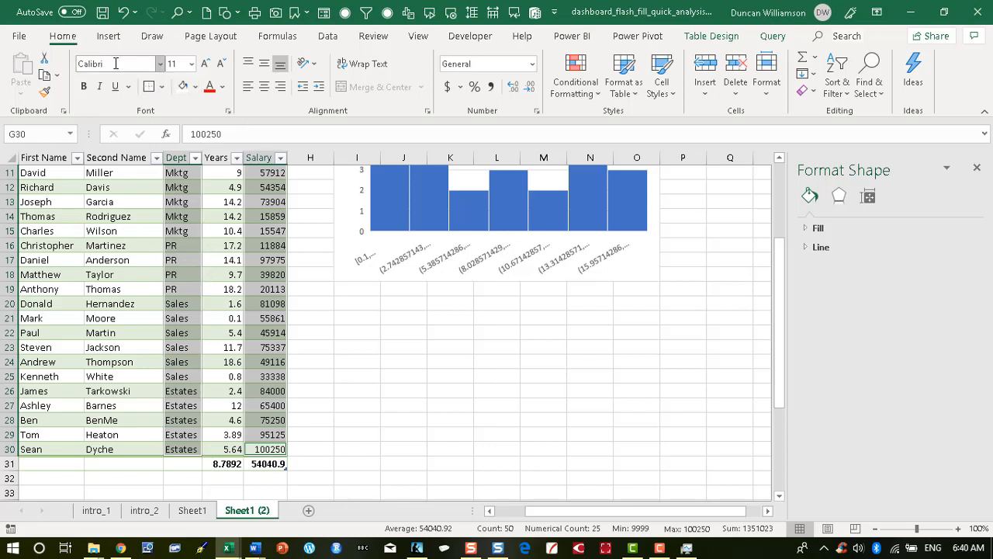
pyautogui.click(108, 37)
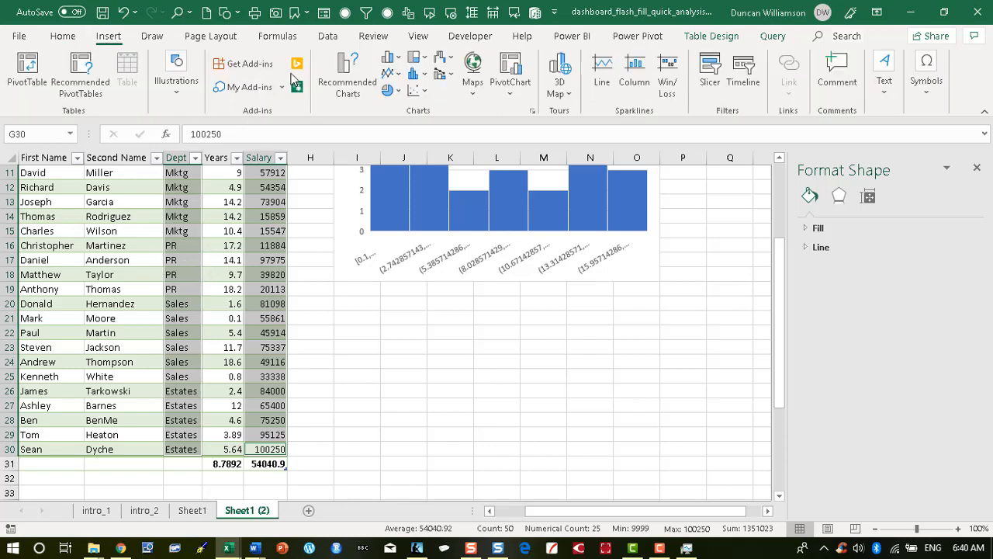
pyautogui.click(413, 74)
pyautogui.click(468, 128)
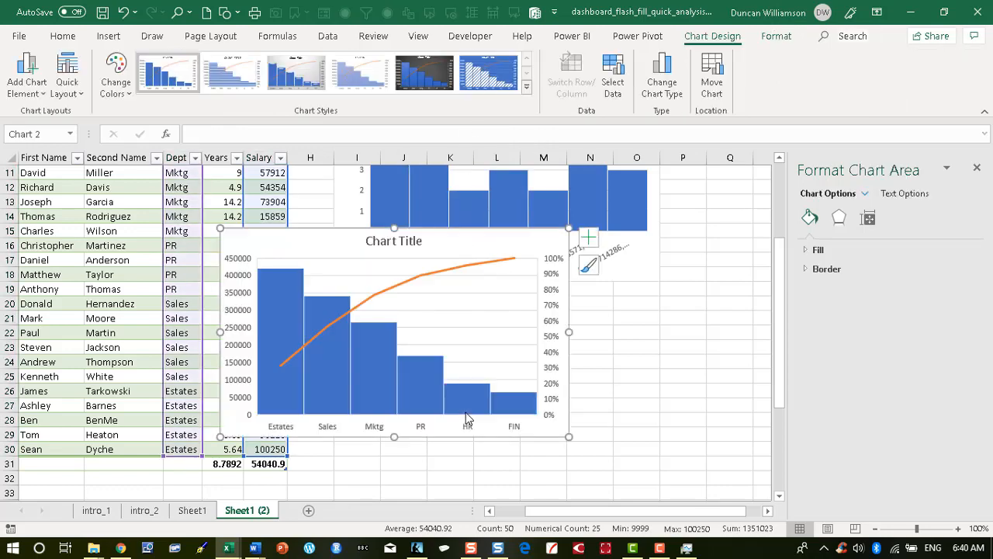
# Step: Place the Pareto chart directly below the histogram, spanning about I19:O32, and title it Salary Analysis
pyautogui.moveTo(265, 238); pyautogui.dragTo(373, 292)
pyautogui.scroll(-2, 658, 454)
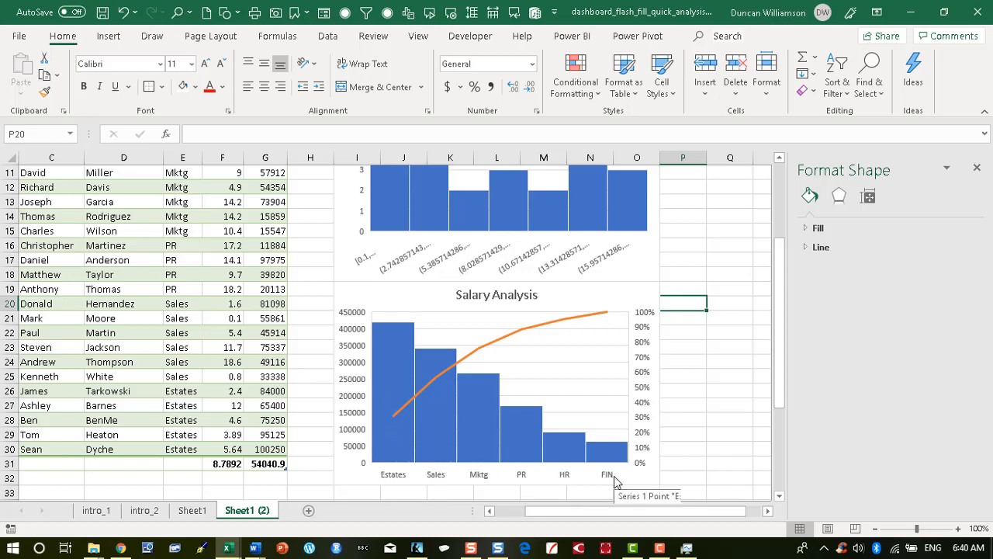
pyautogui.moveTo(495, 431)
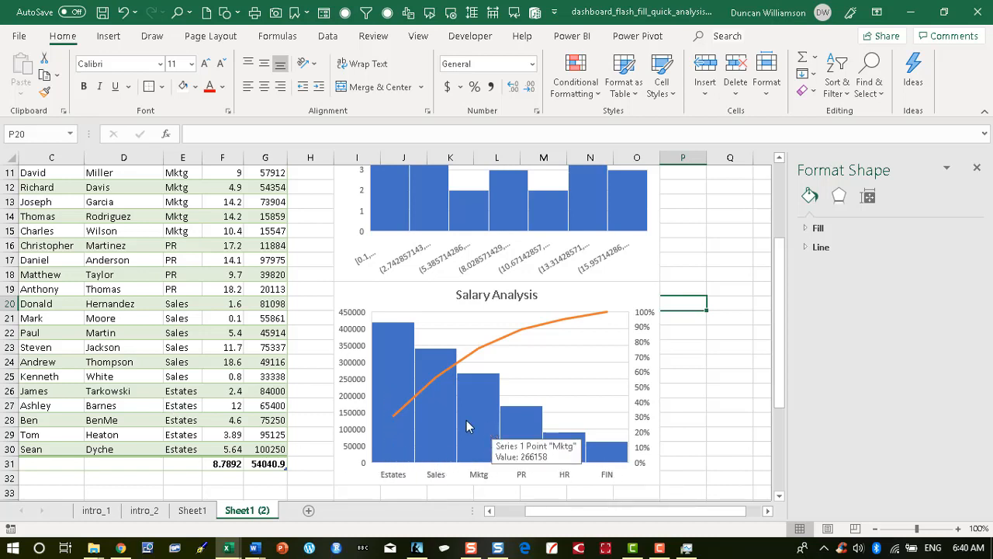
pyautogui.moveTo(539, 426)
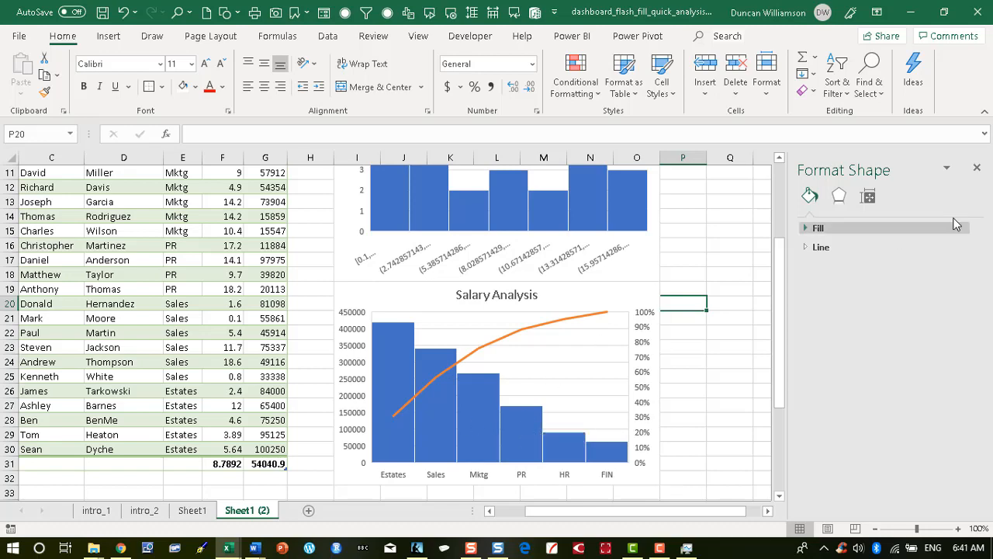
pyautogui.click(977, 168)
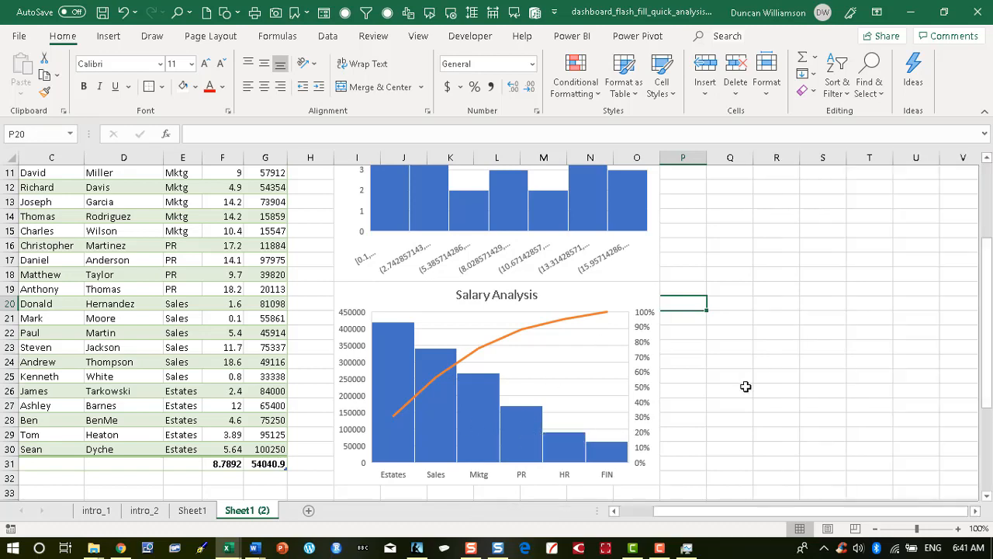